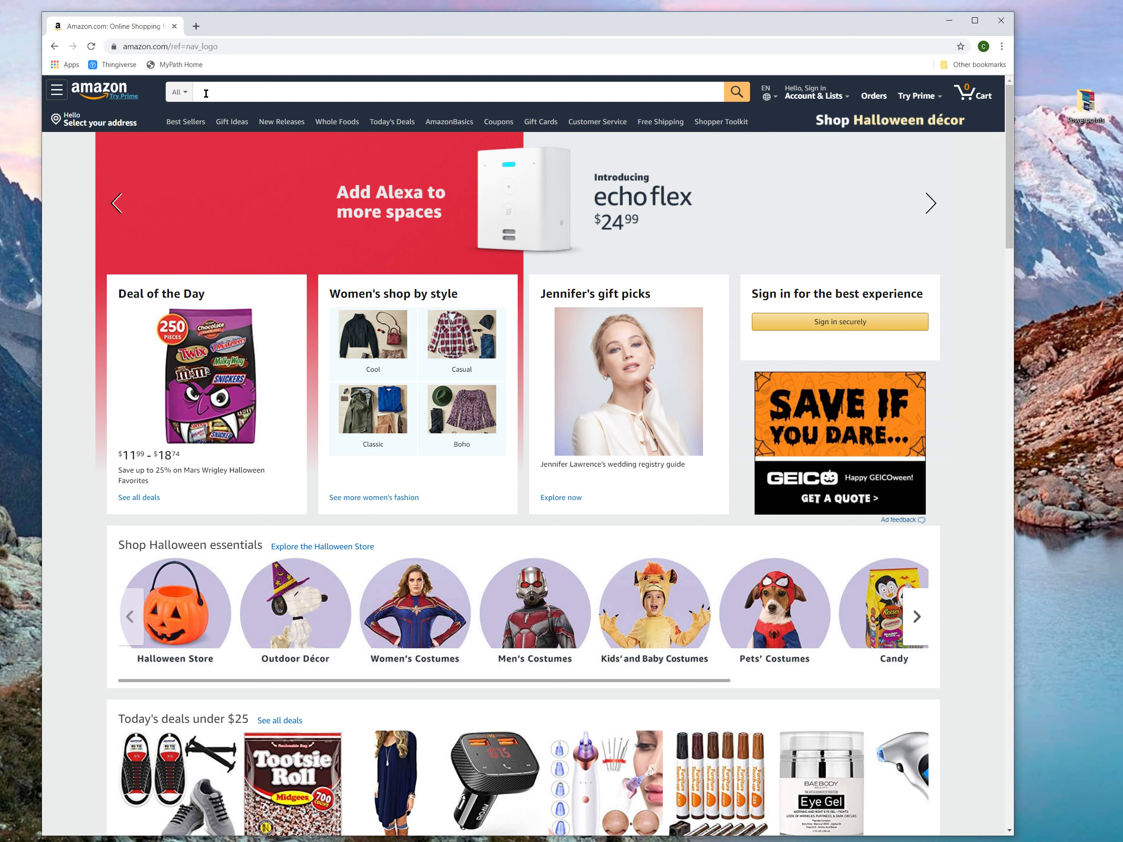
Search Amazon for "chair" and narrow the results to the Home Office Desk Chairs department.
click(210, 93)
text(chair)
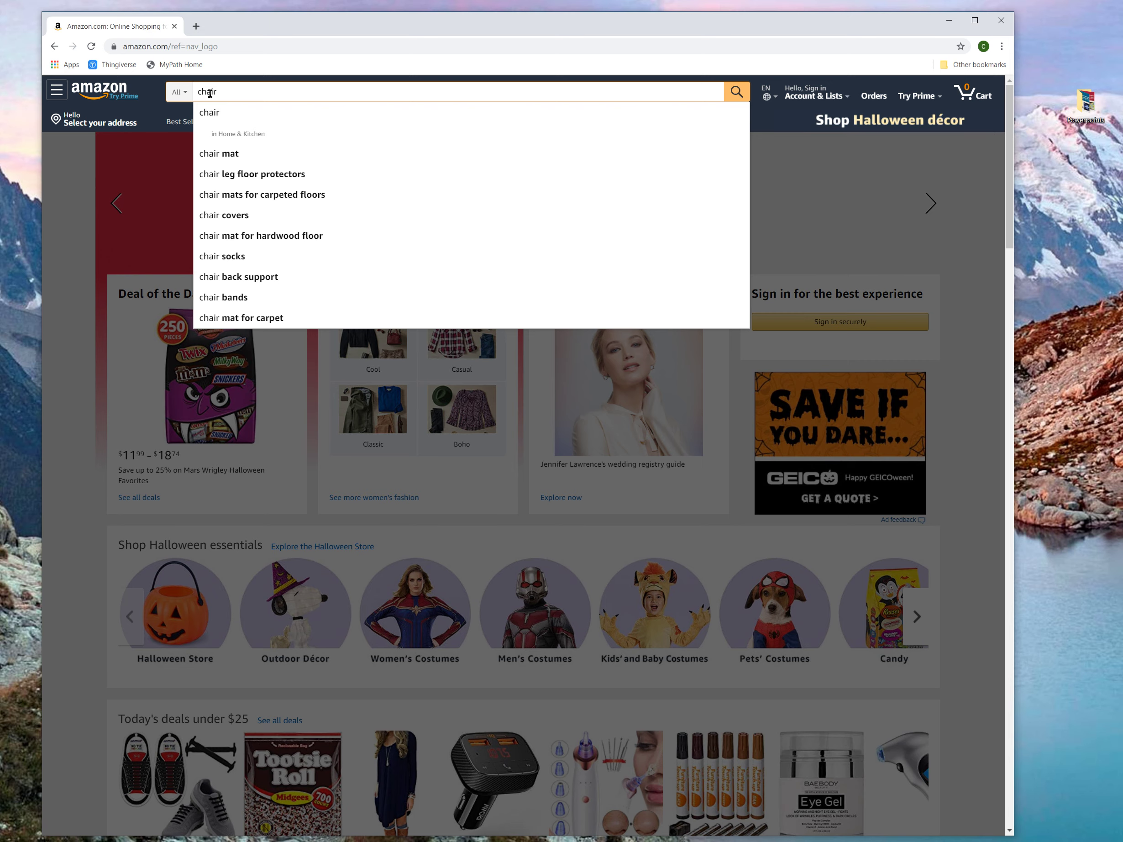
key(Return)
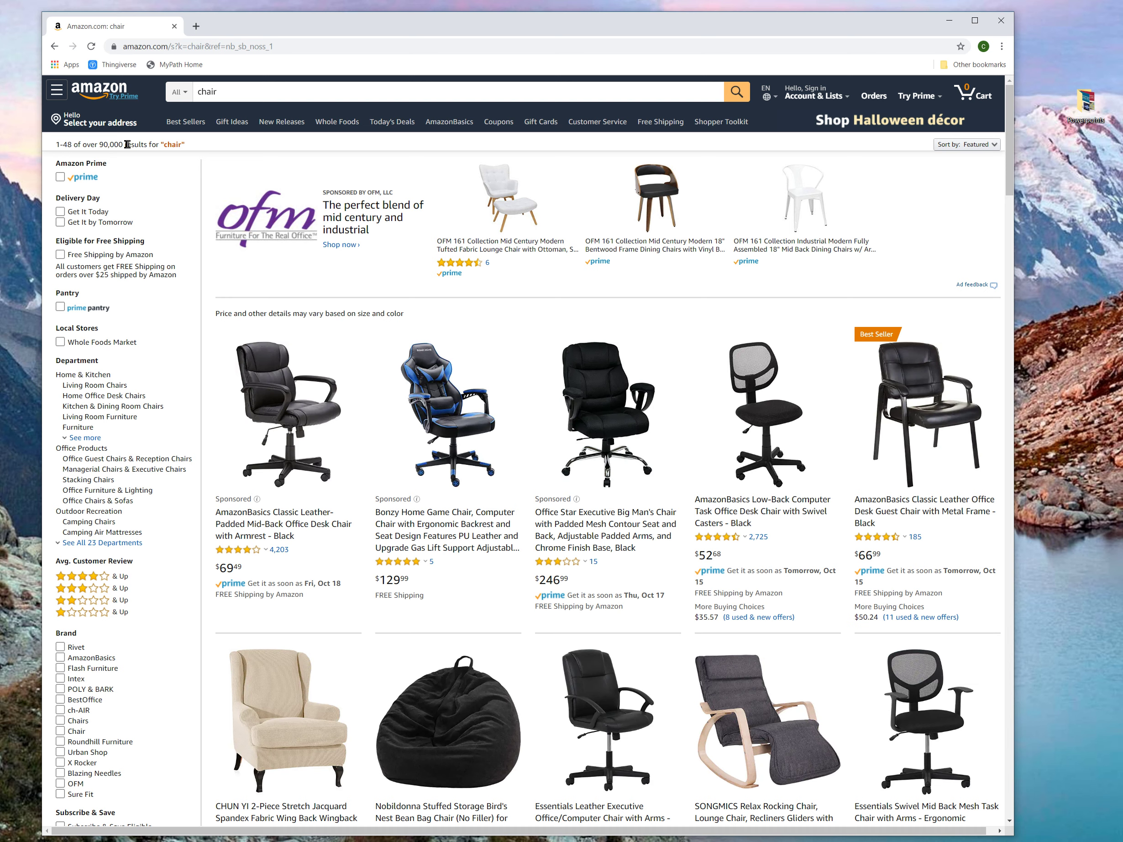
click(123, 397)
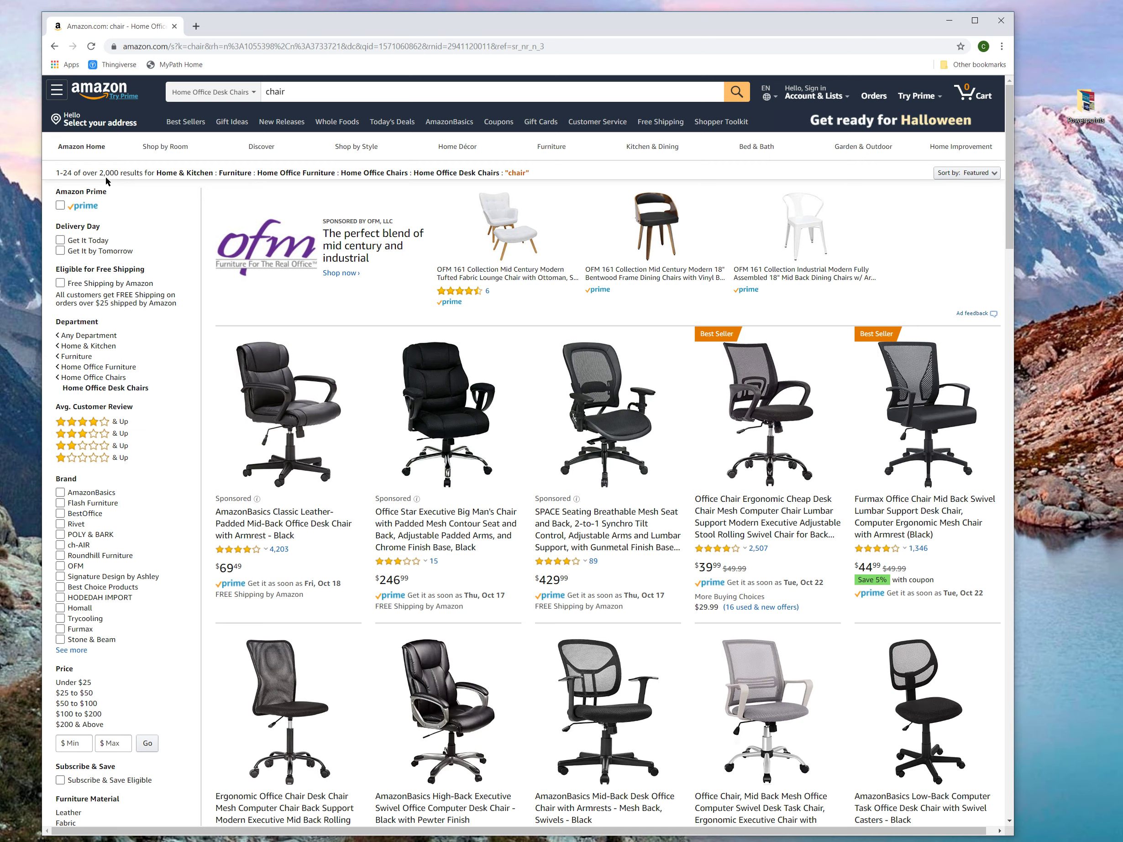
Filter the desk chairs by leather furniture material, a customer review of 4 stars and up, and a price of $50 to $100.
scroll(395, 538, down, 5)
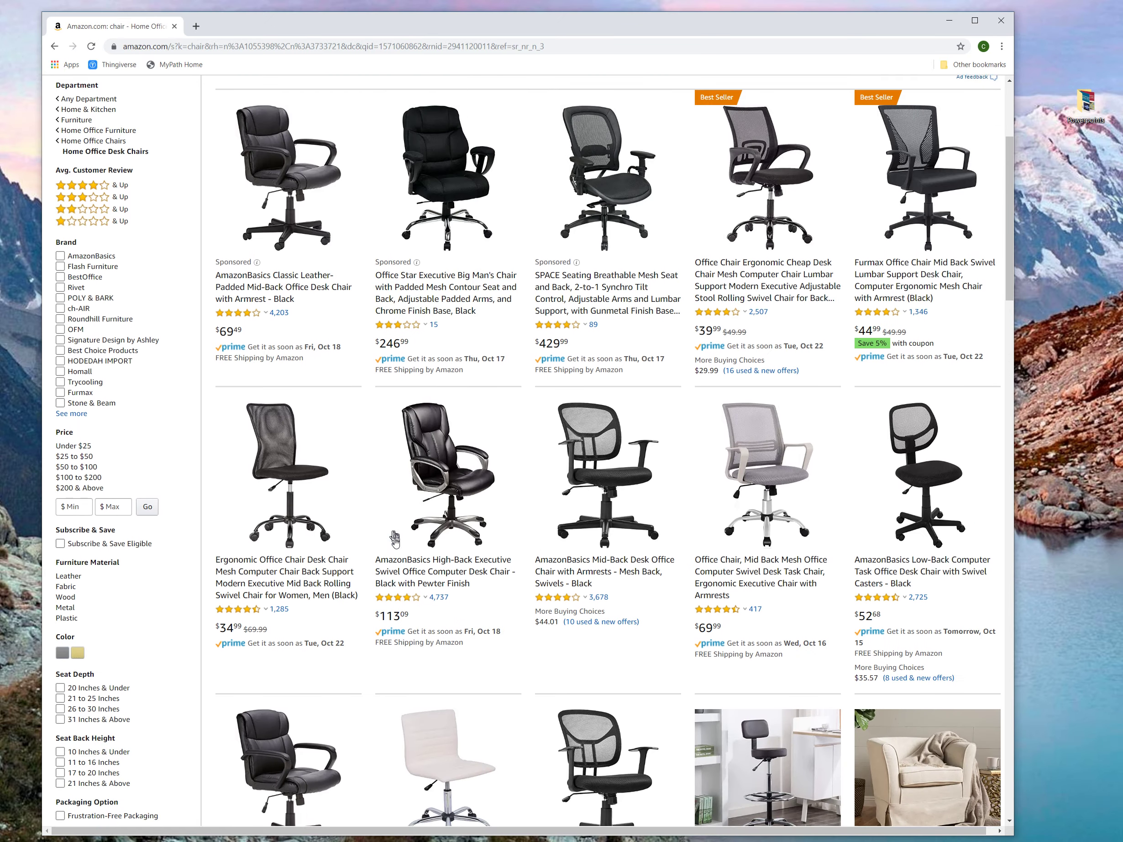
scroll(395, 538, down, 5)
scroll(395, 538, up, 10)
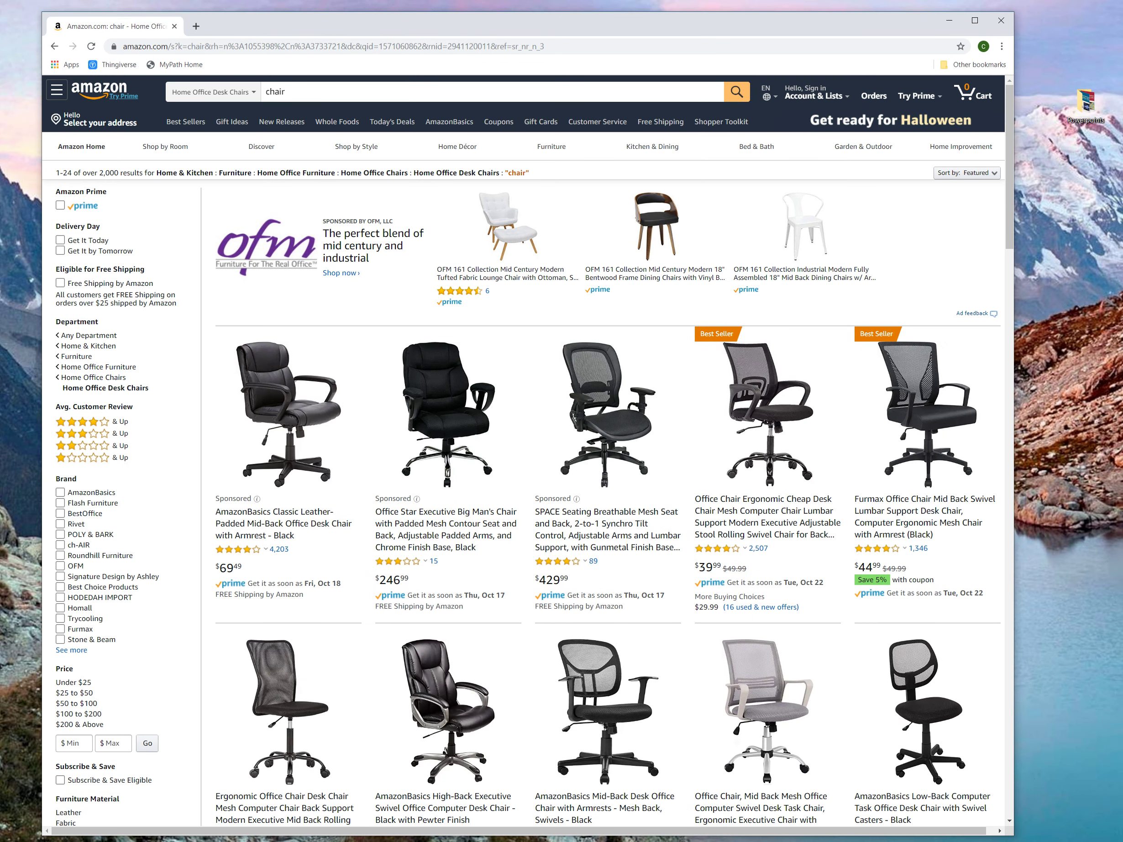
scroll(258, 494, down, 2)
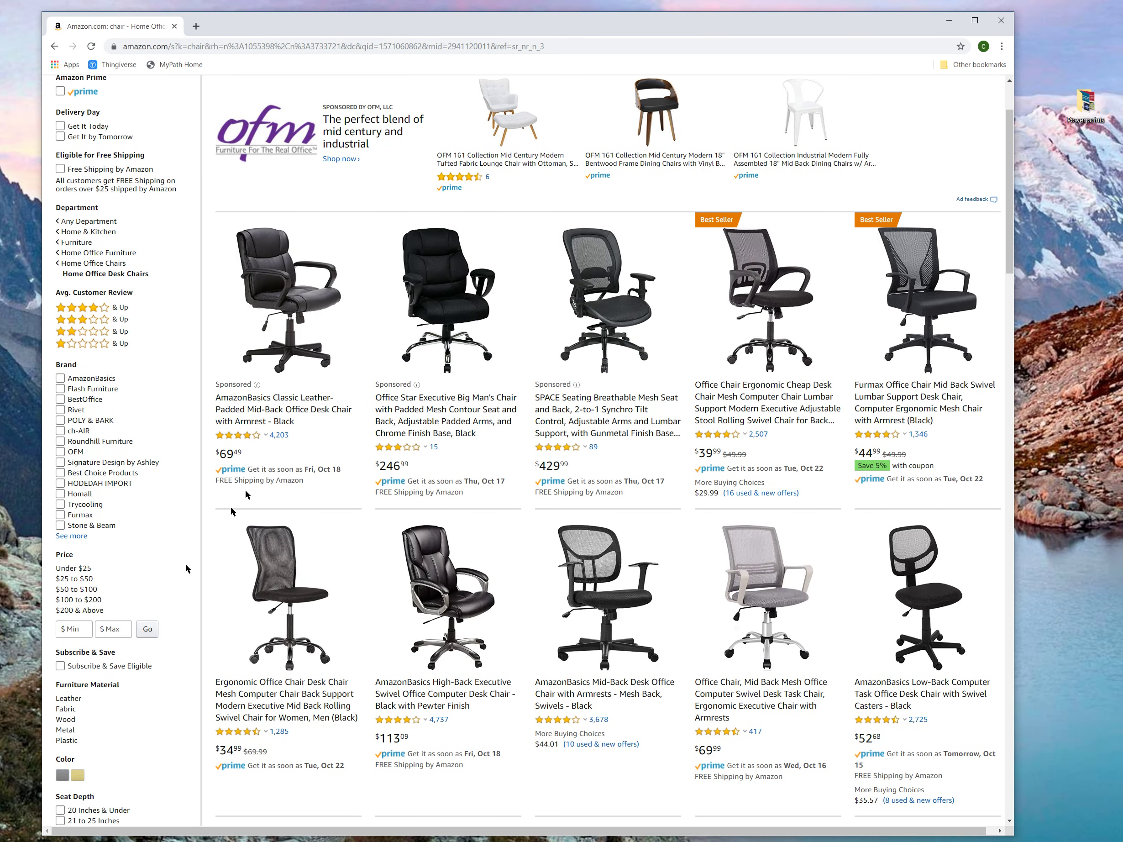
click(70, 702)
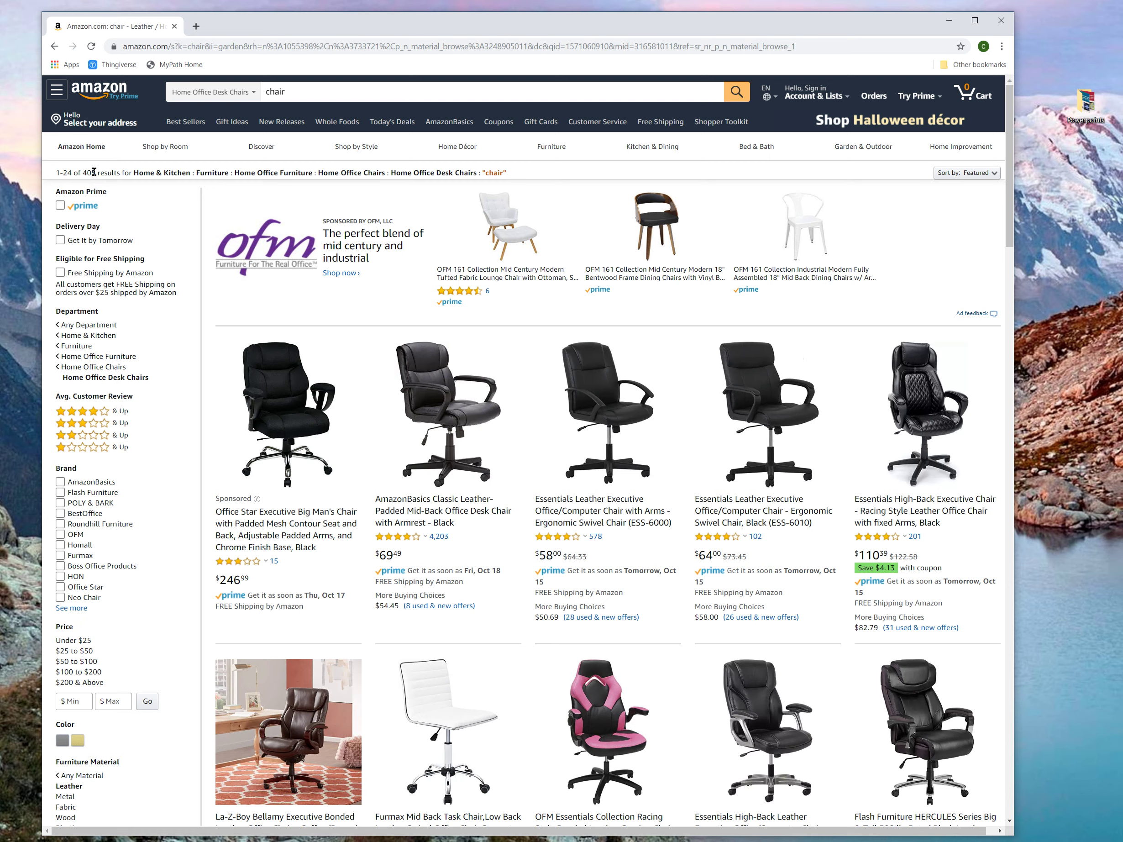
click(87, 415)
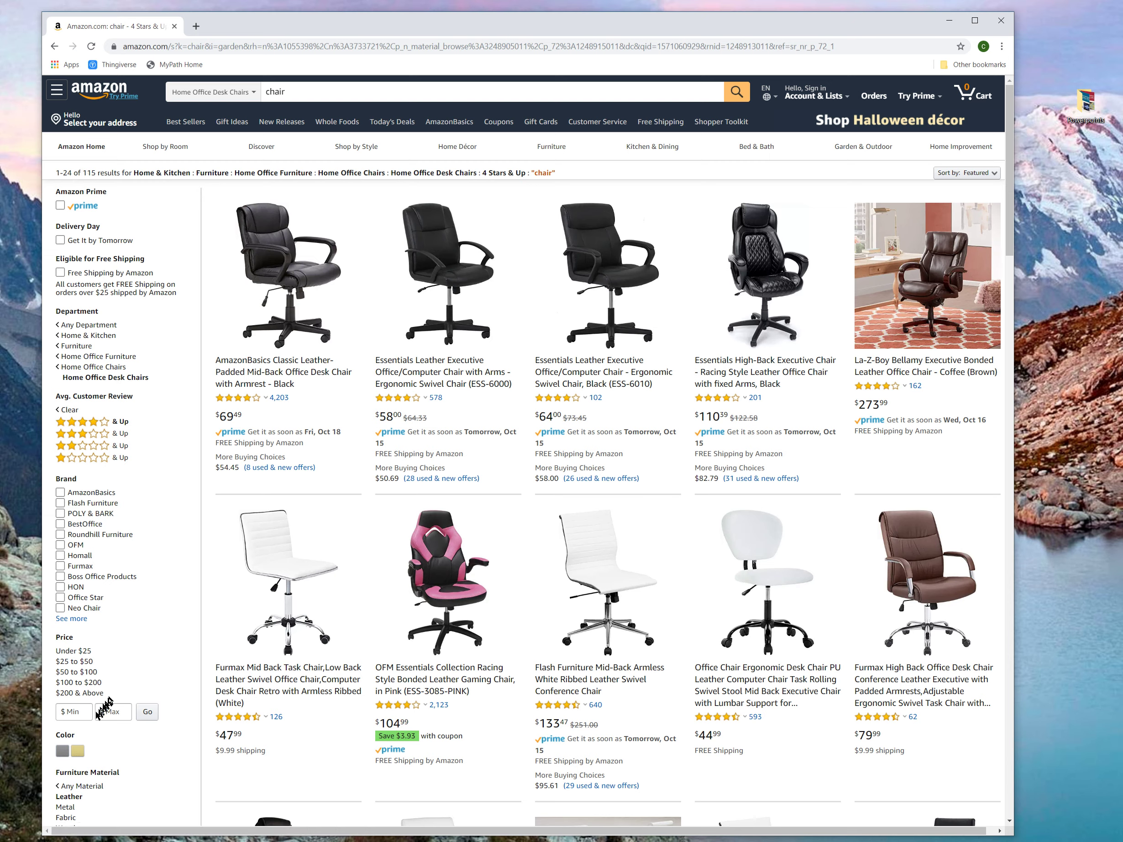
click(75, 673)
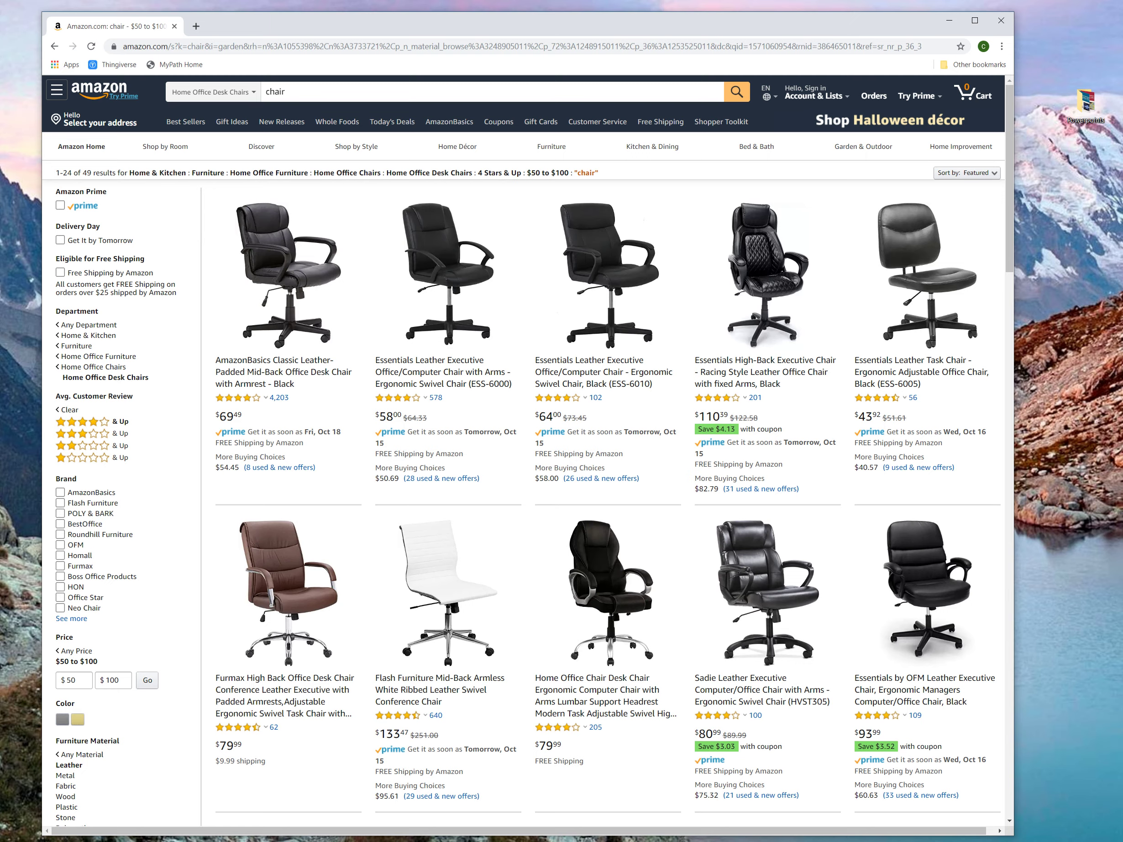
Switch between the Excel product worksheet and the Amazon results to compare them, repositioning the browser window on the desktop.
drag(0, 139, 539, 119)
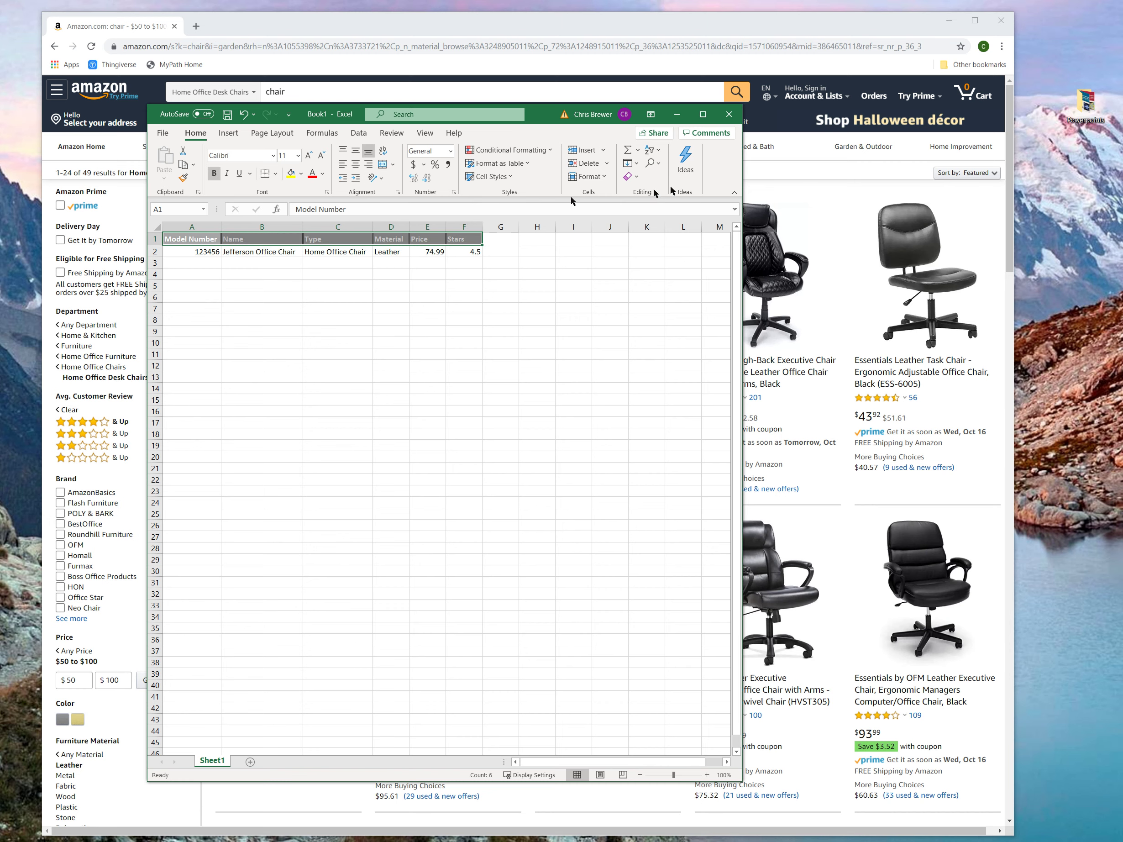
click(609, 94)
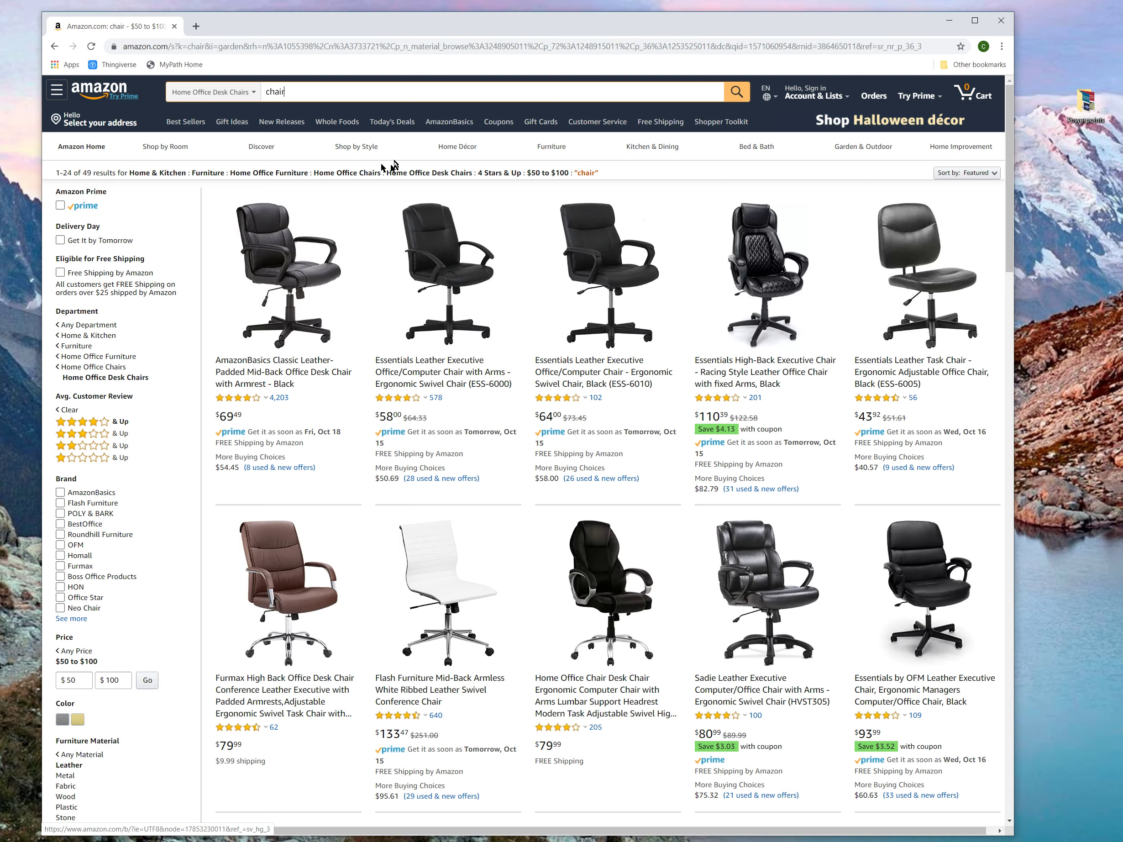
mouse_move(253, 163)
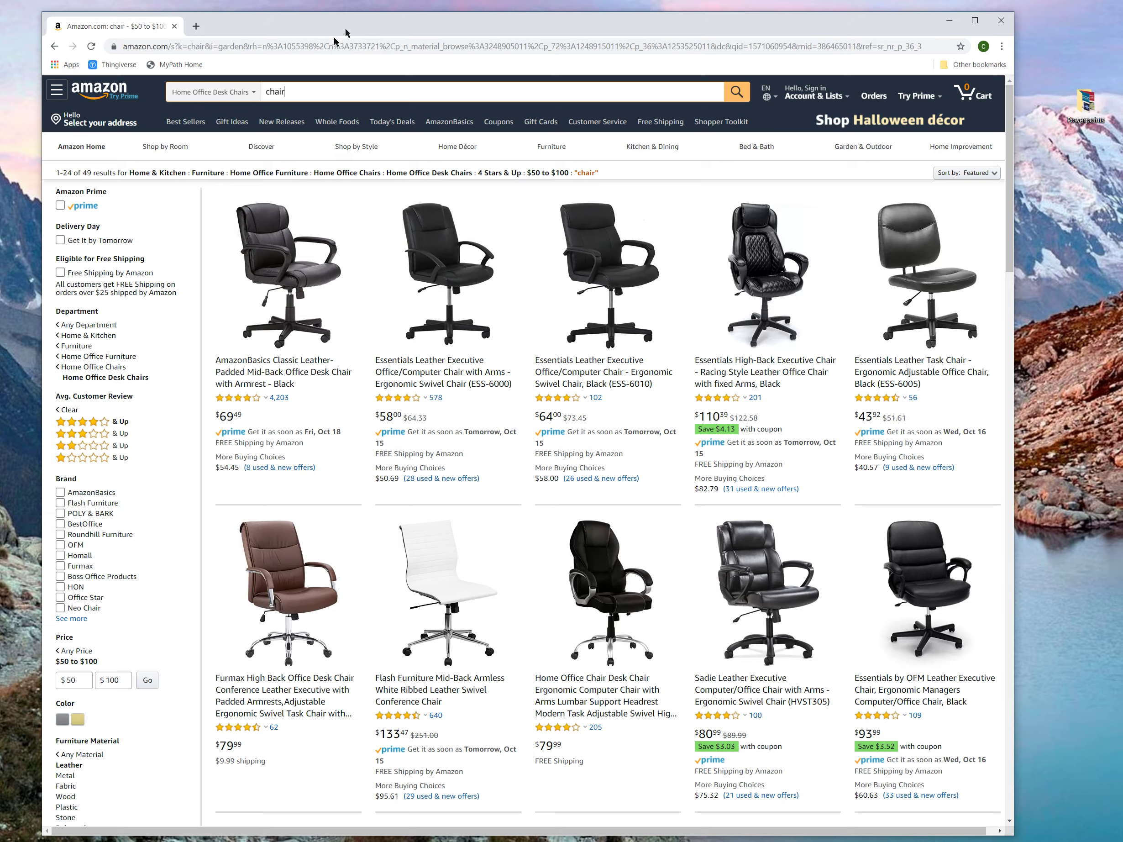
drag(347, 28, 517, 118)
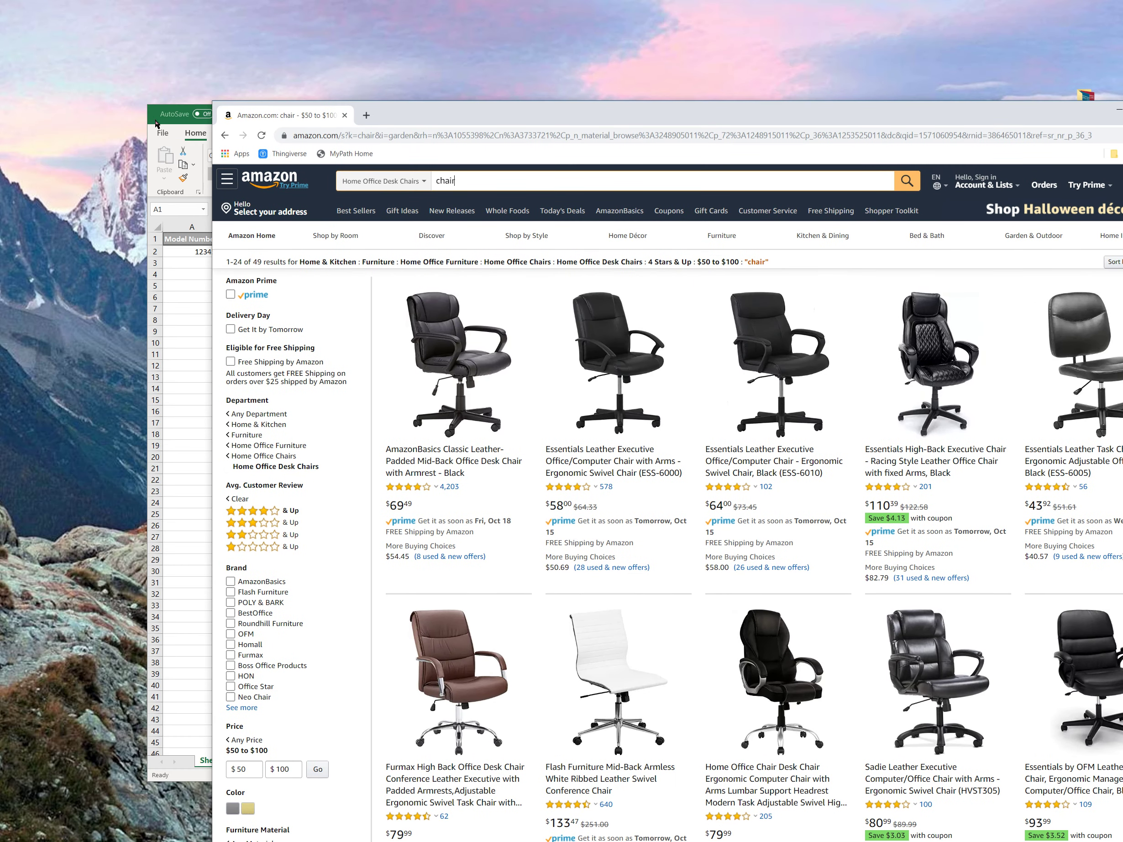
click(177, 423)
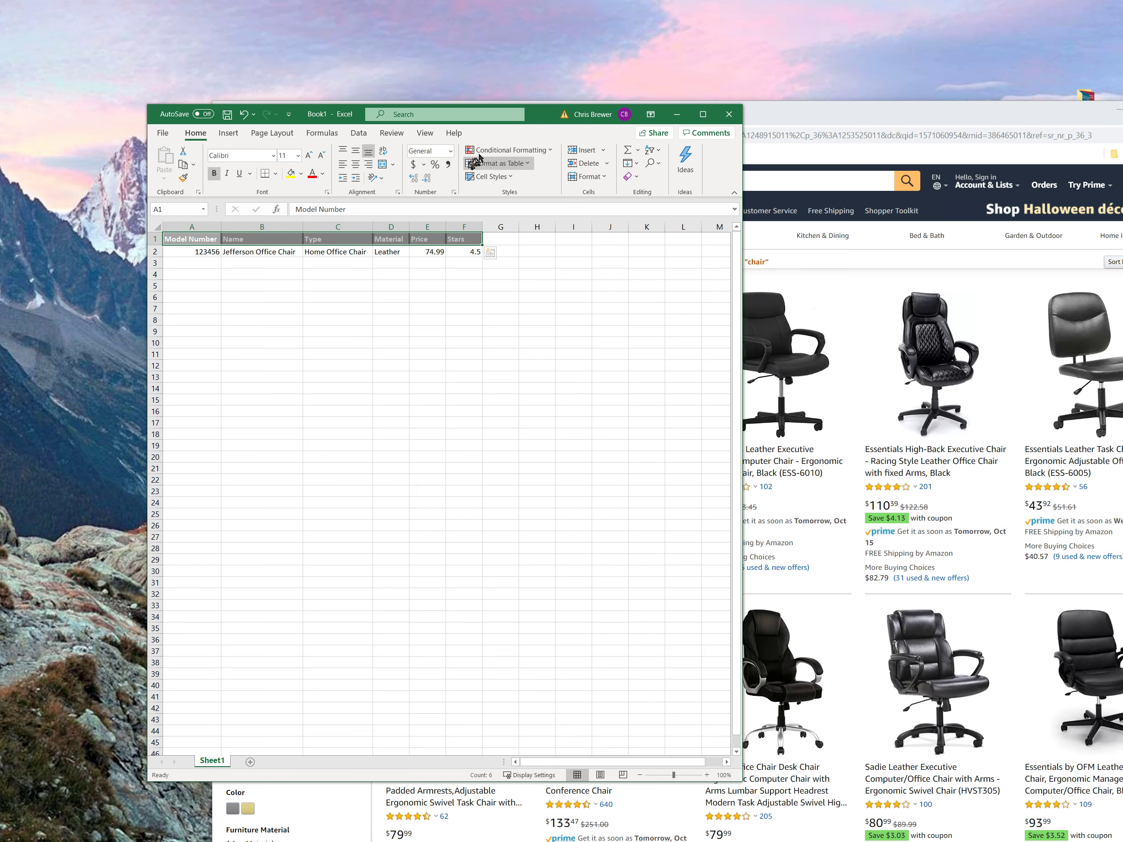
click(775, 125)
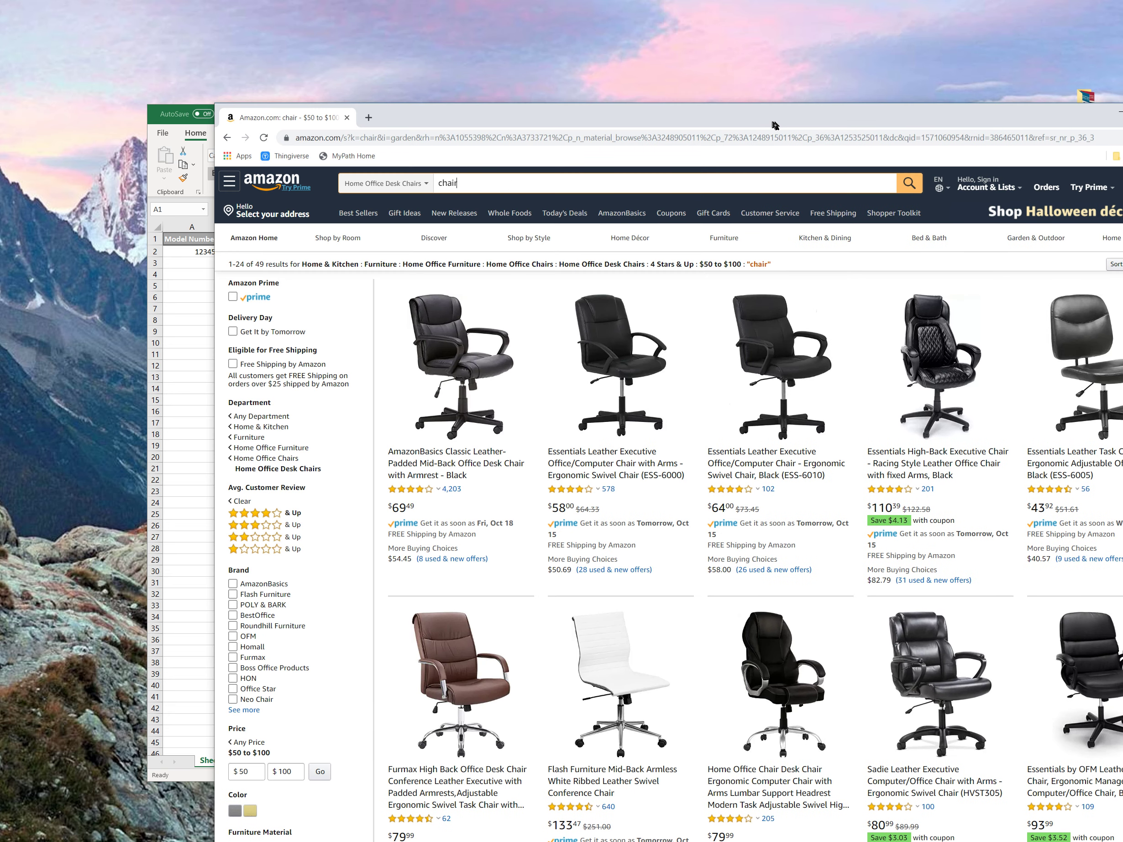
drag(775, 125, 631, 44)
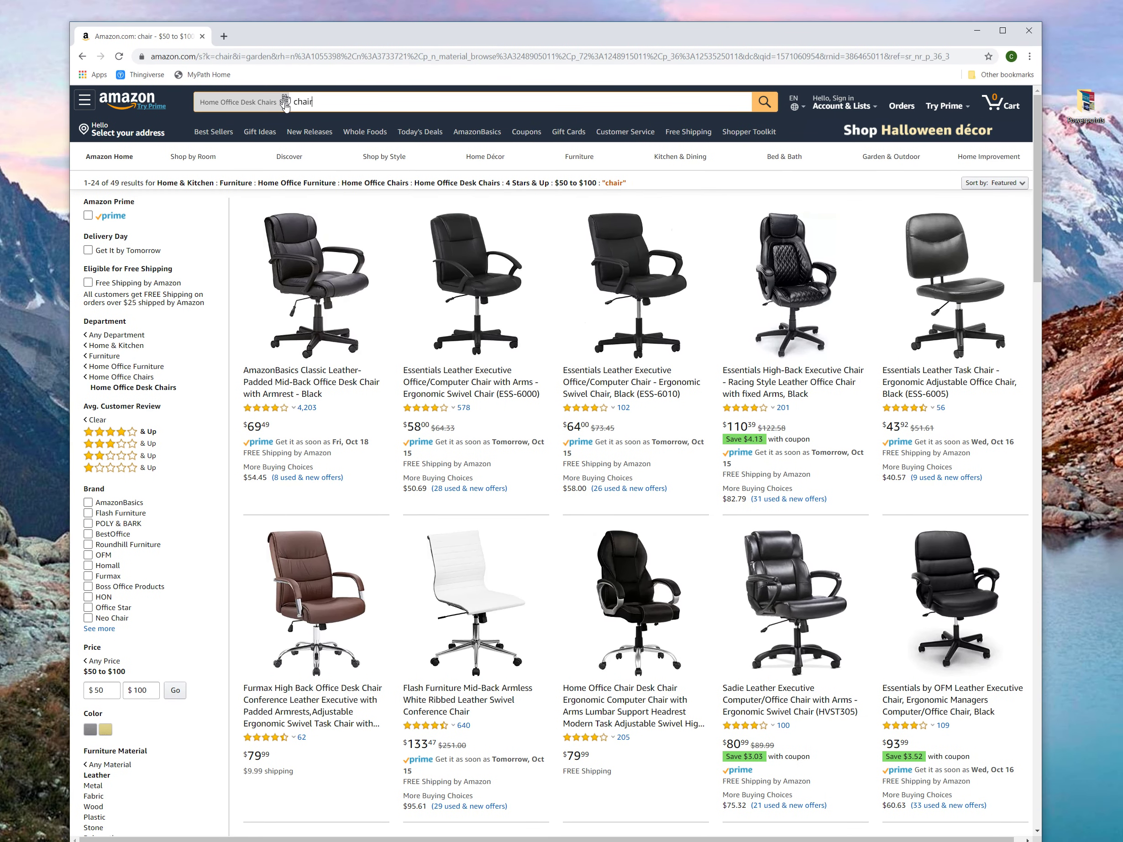
Browse the departments available for the product search and close the list.
click(282, 102)
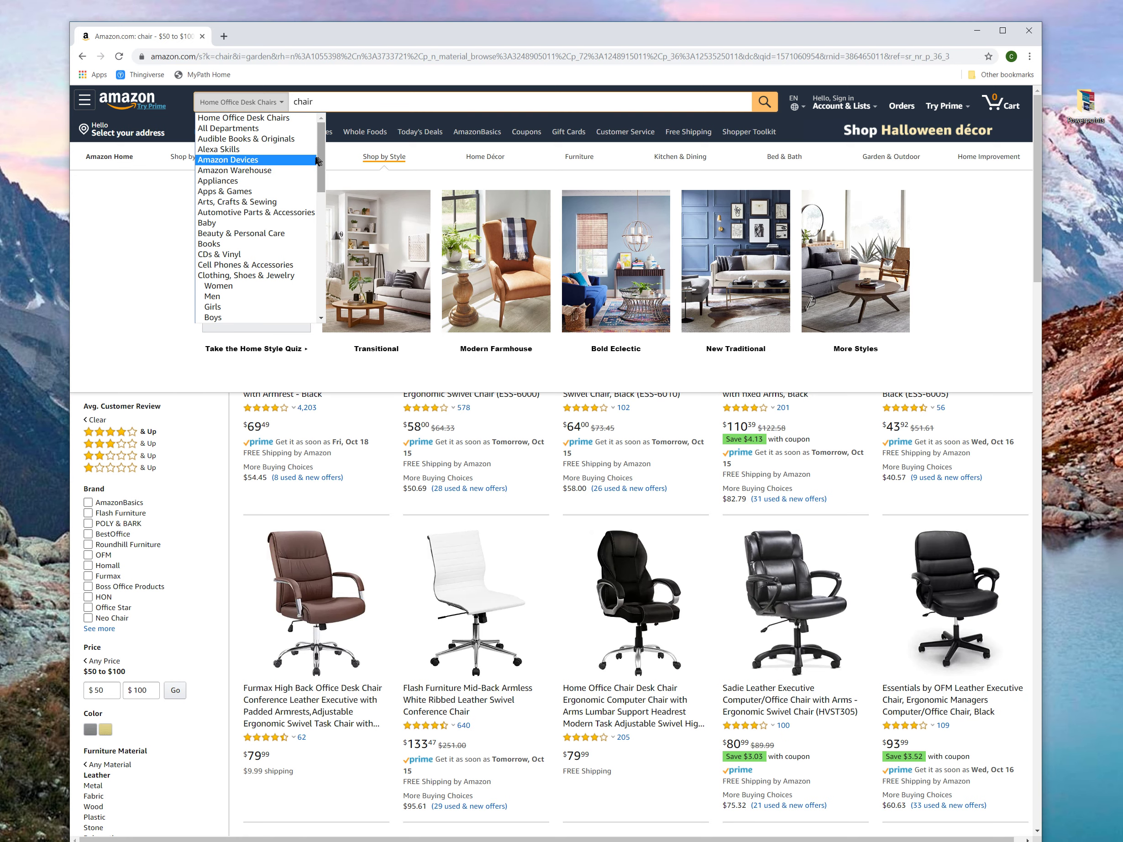
mouse_move(317, 161)
mouse_down()
mouse_move(317, 284)
mouse_move(319, 157)
mouse_up()
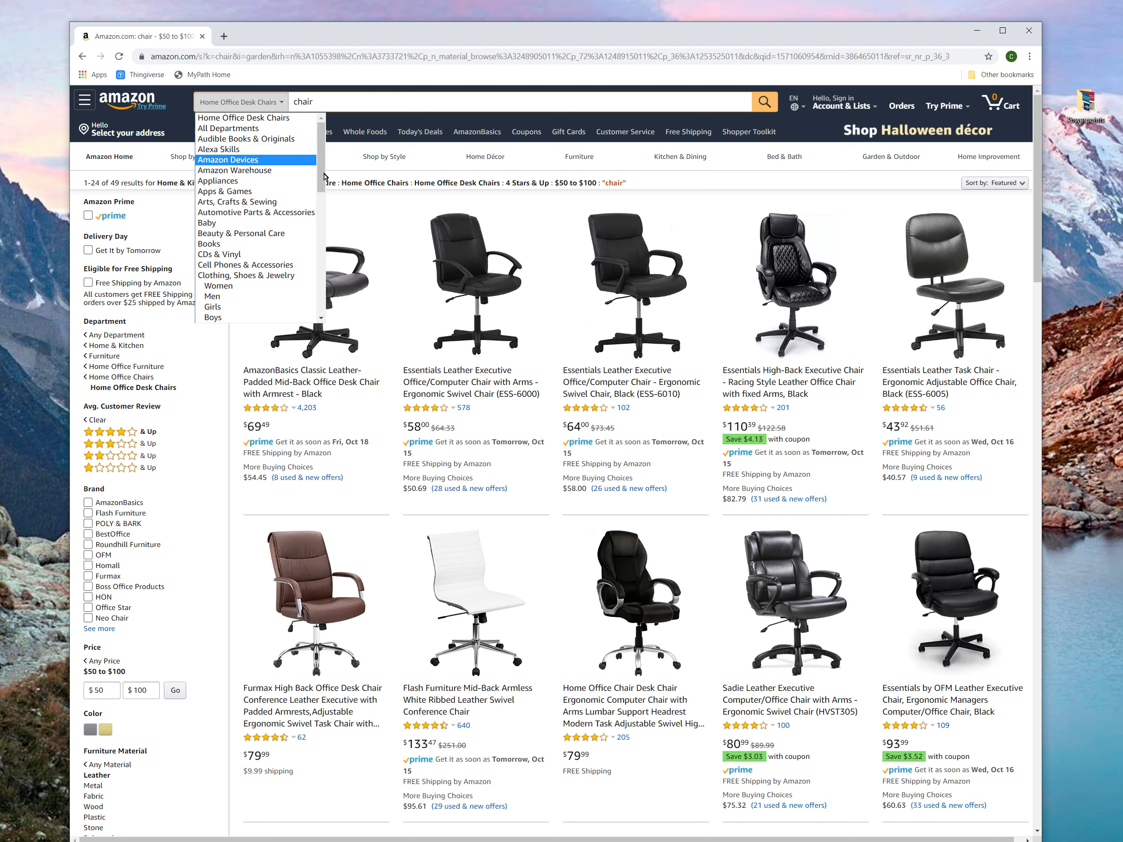
drag(322, 157, 334, 212)
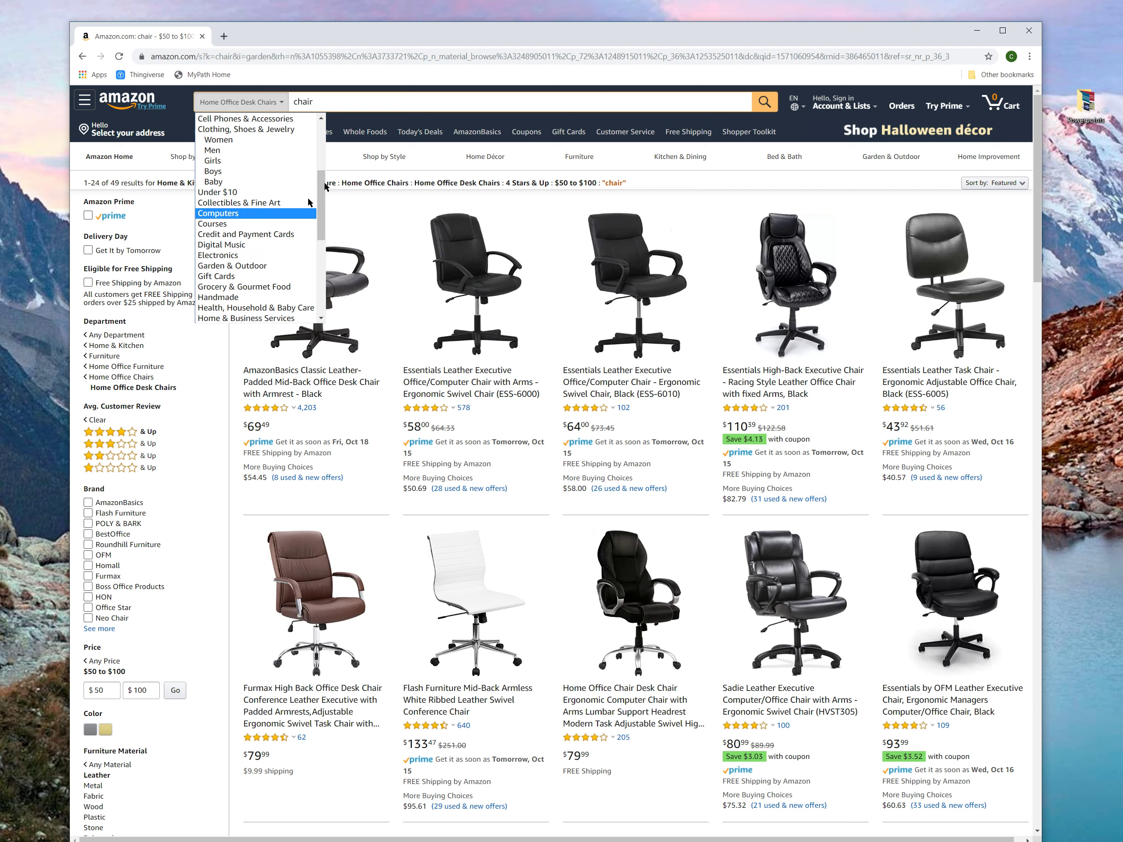
click(723, 45)
drag(723, 45, 720, 42)
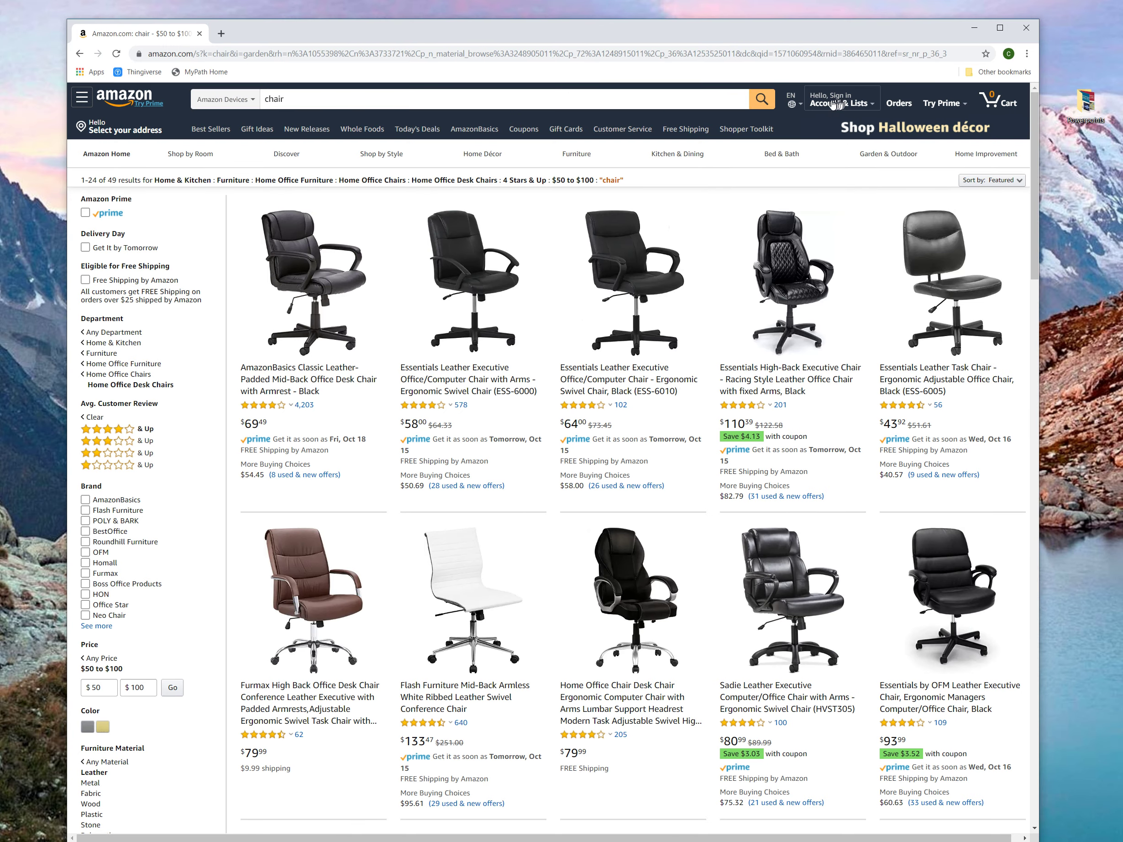
View the account sign-in page, return to the filtered chair results and look through them.
mouse_move(834, 104)
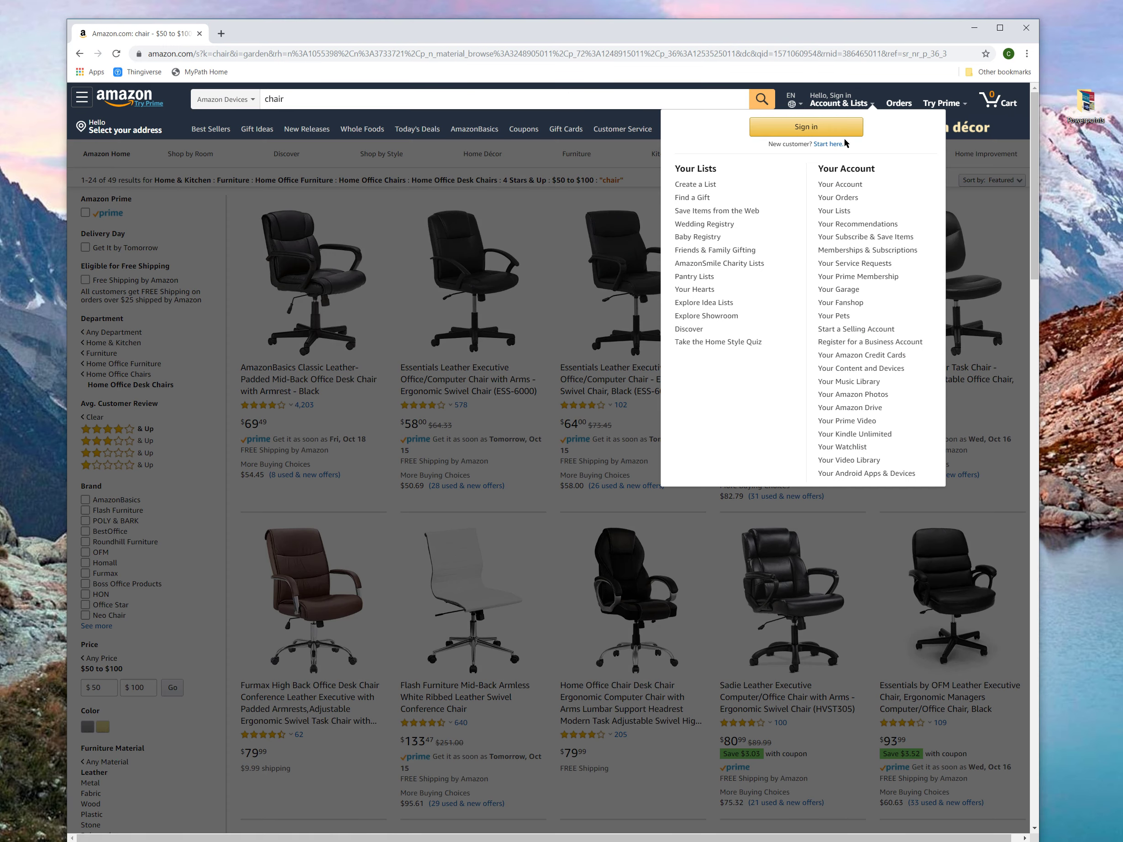
click(821, 130)
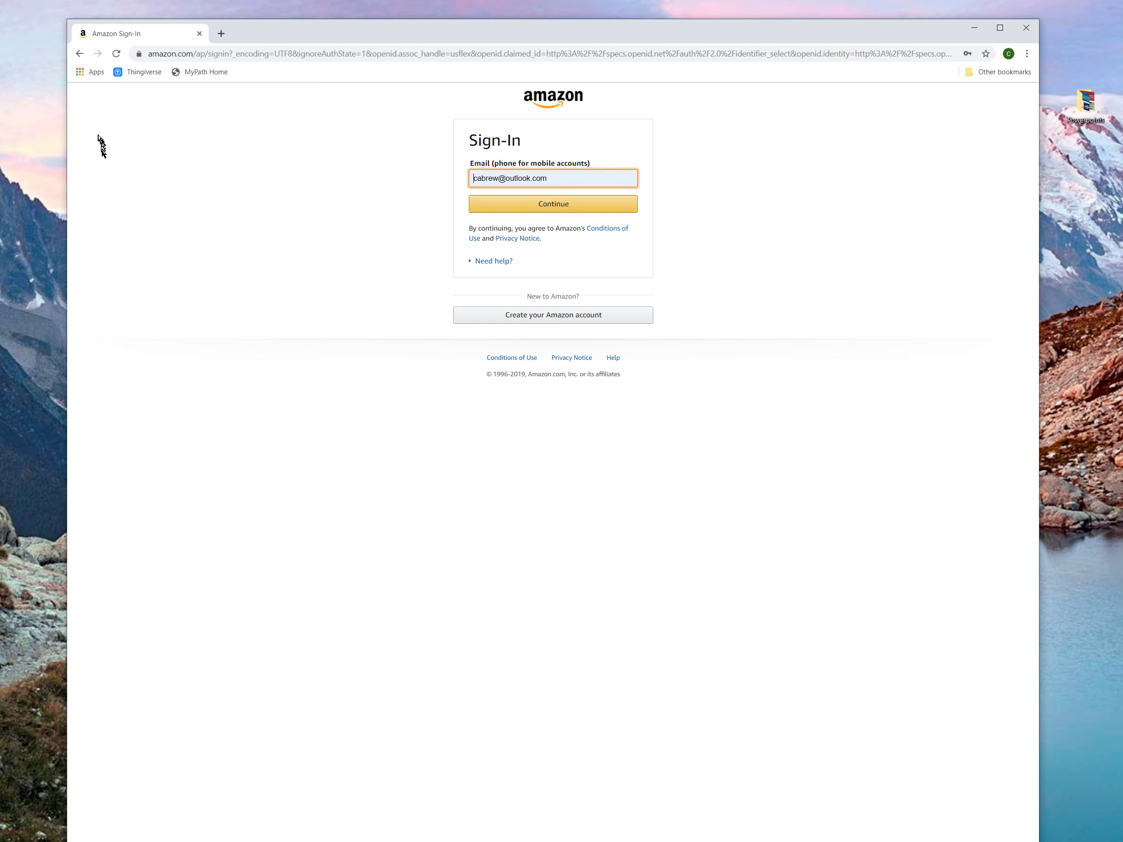
click(79, 54)
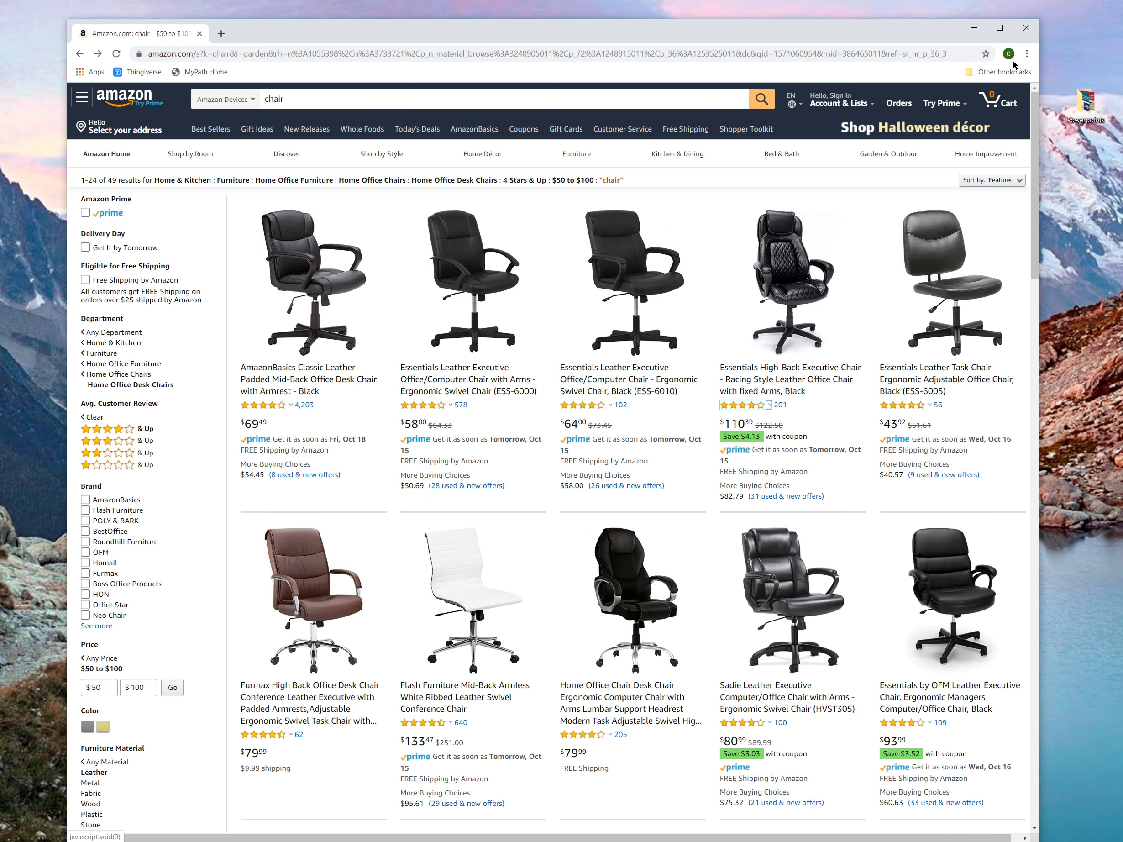
scroll(619, 378, down, 5)
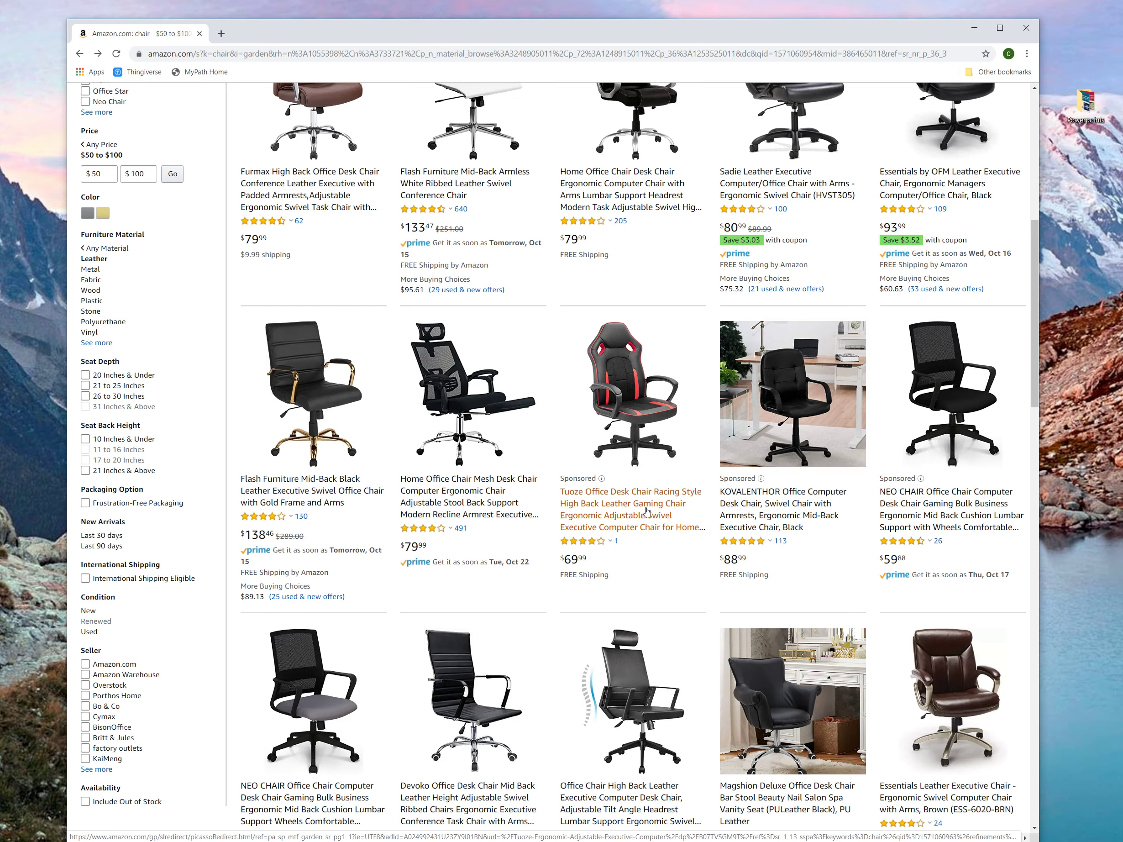
scroll(591, 515, up, 5)
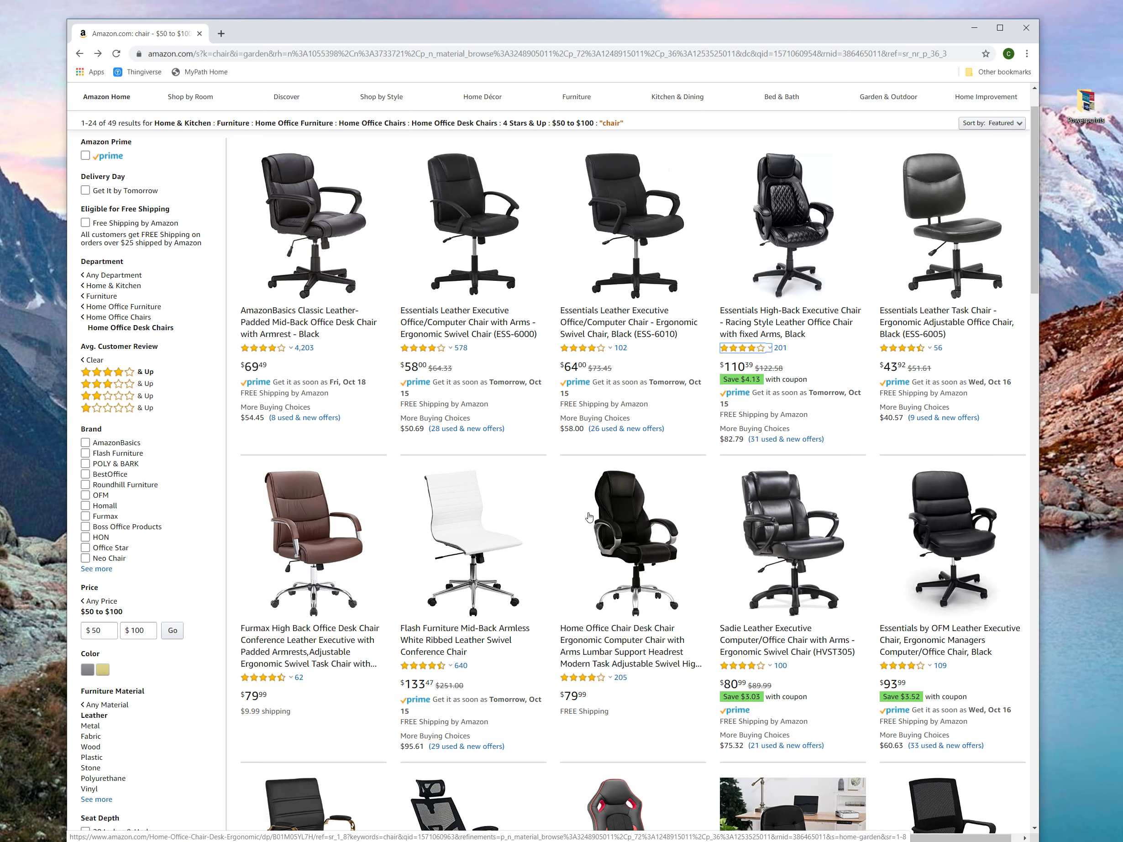
scroll(589, 517, up, 2)
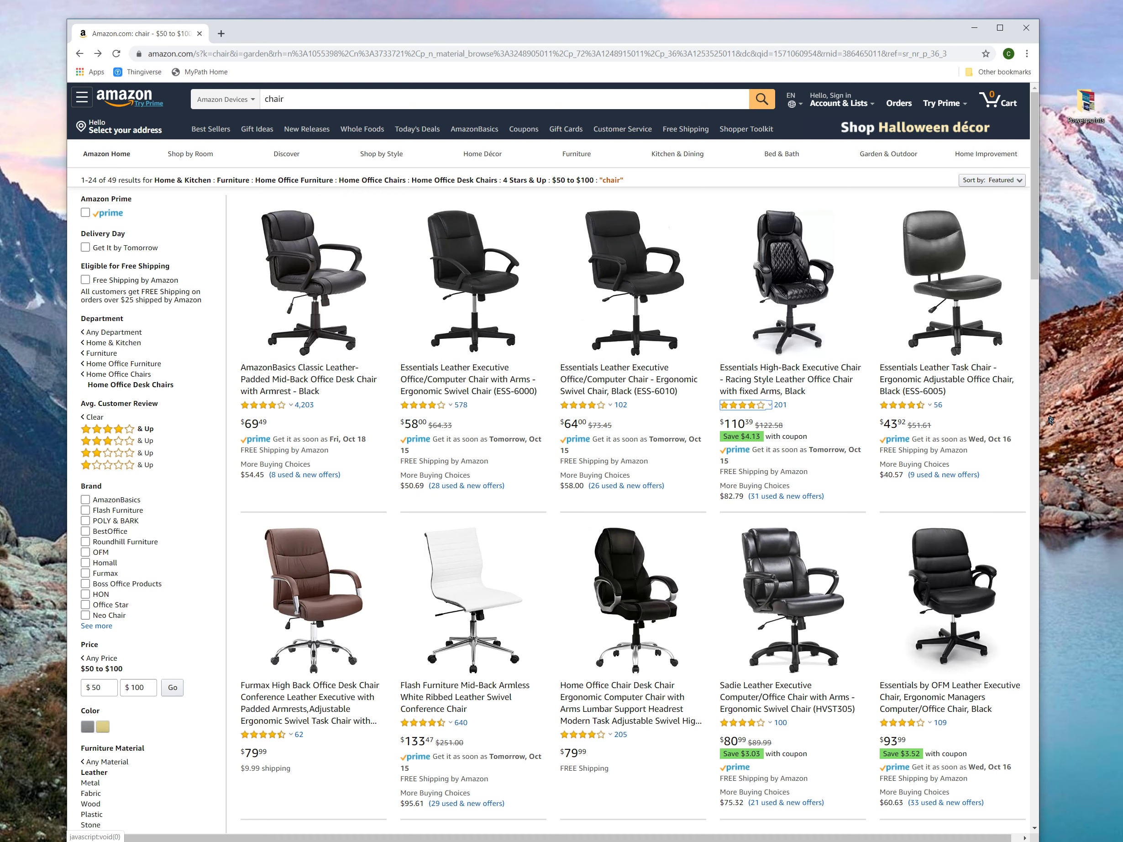
Arrange the Excel workbook and the browser so they overlap with an edge of the workbook still reachable behind the Amazon results.
drag(438, 32, 605, 32)
right_click(151, 120)
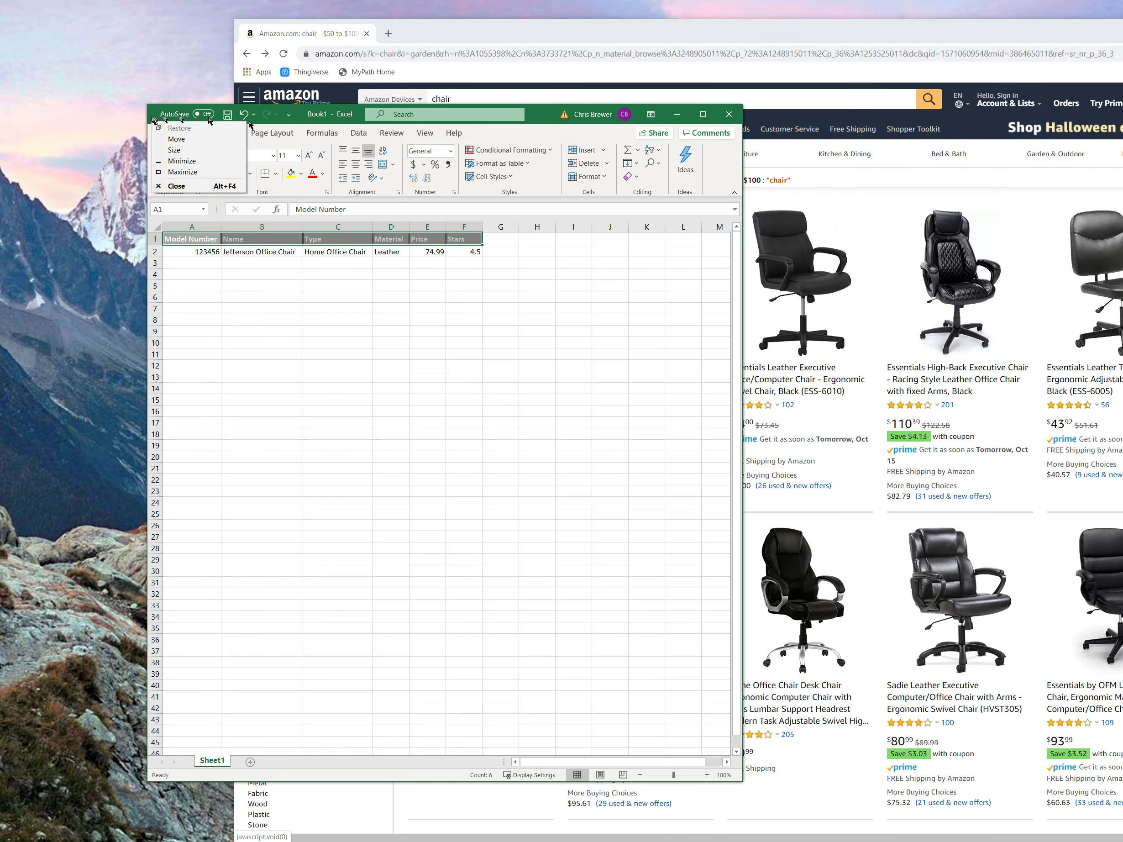
drag(553, 124, 488, 63)
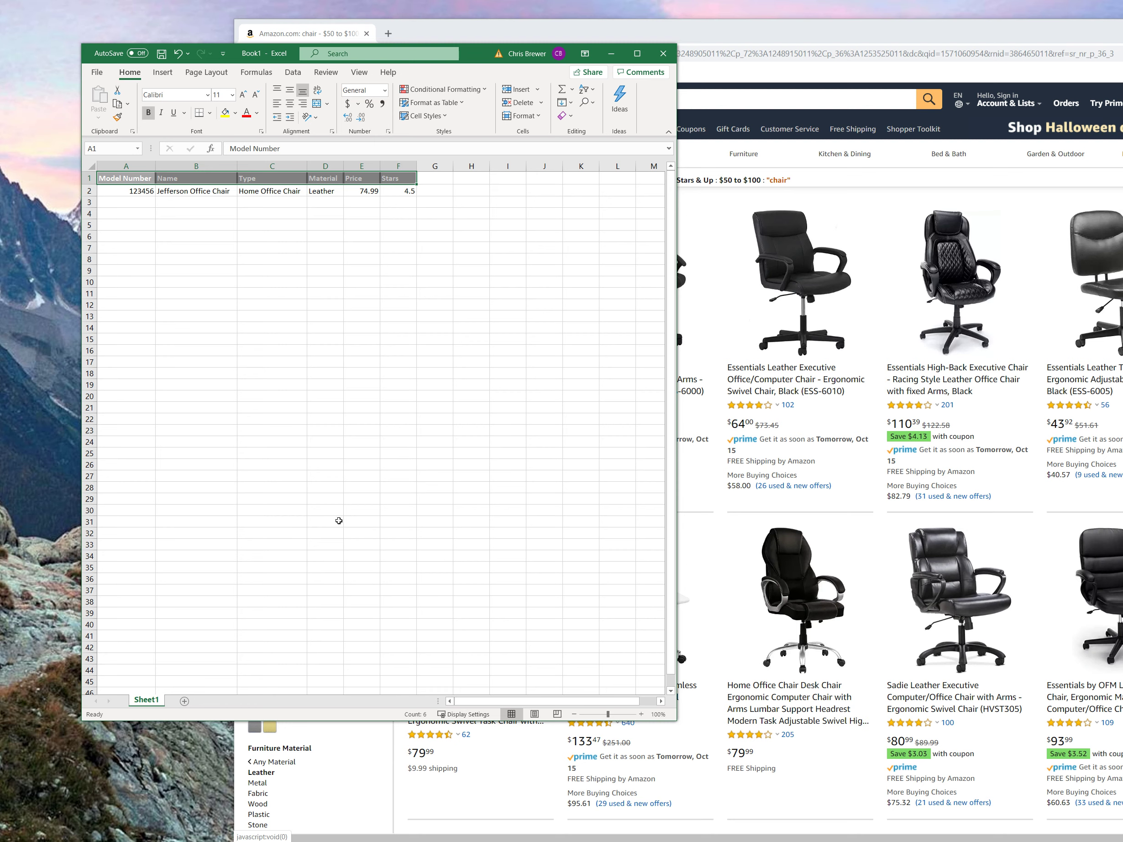
click(469, 26)
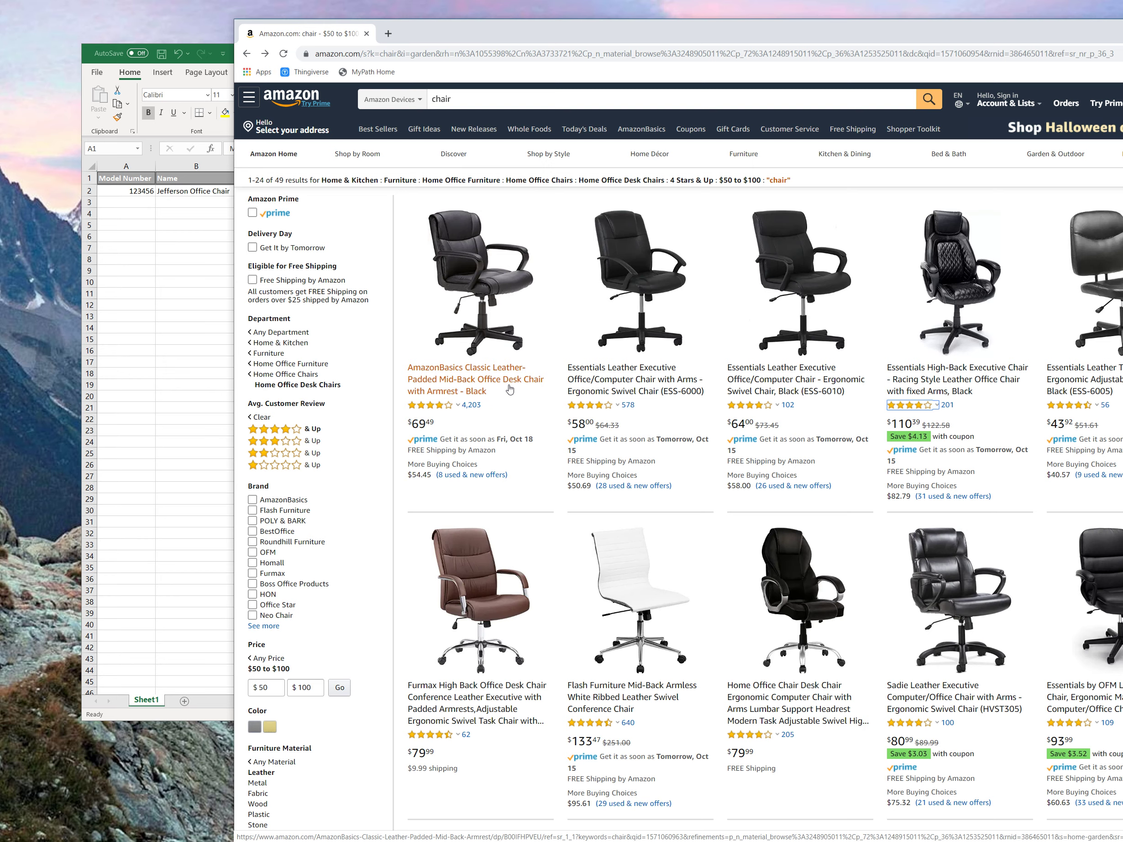
drag(557, 36, 461, 20)
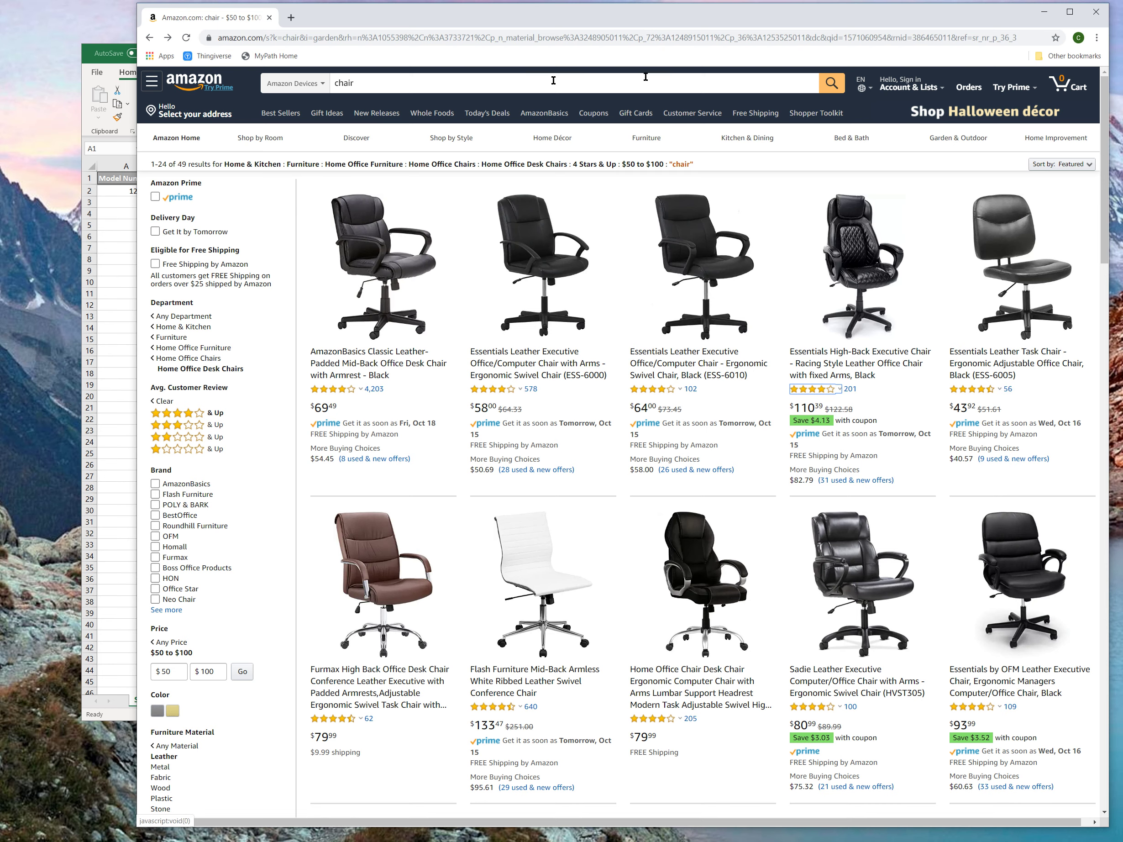
Switch to the Excel workbook and select the product record in row 2, followed by the Model Number header cell.
click(111, 64)
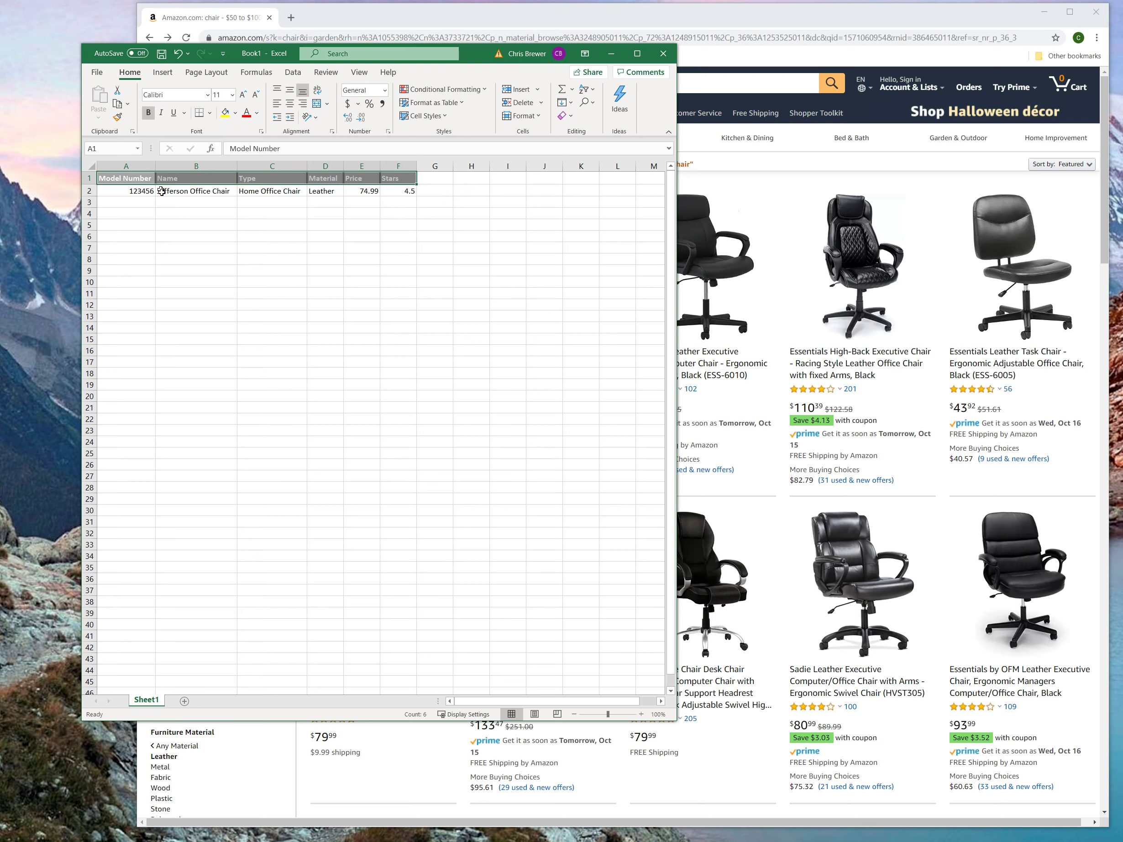
click(89, 190)
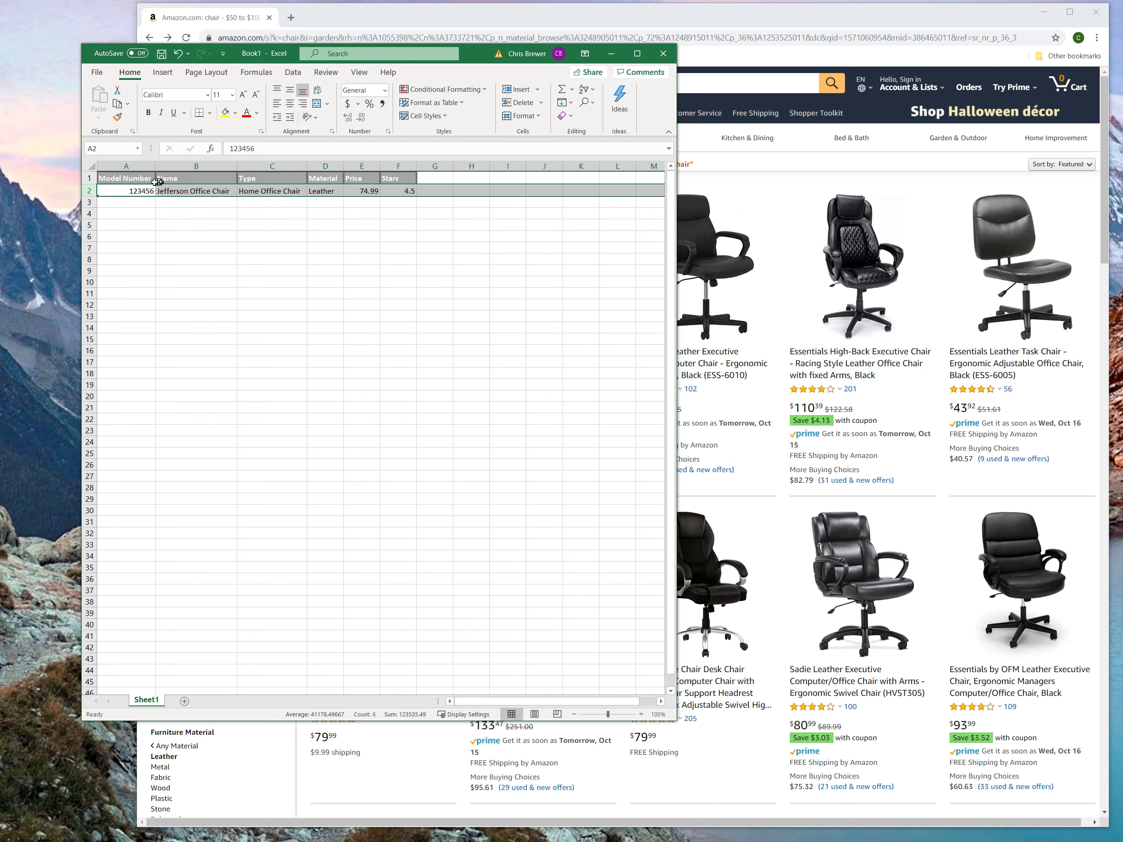
click(129, 180)
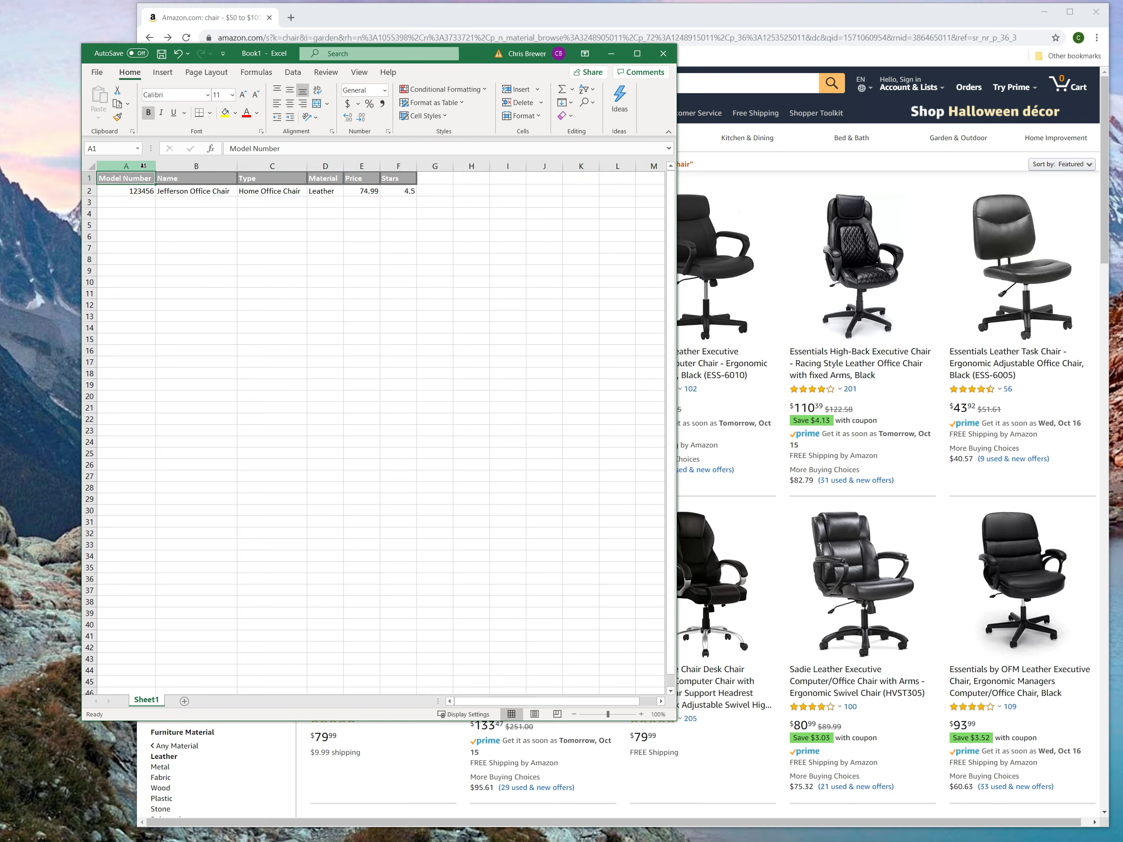
Select each worksheet column in turn from Model Number to Stars and return to the Amazon results.
click(144, 166)
click(204, 166)
click(293, 165)
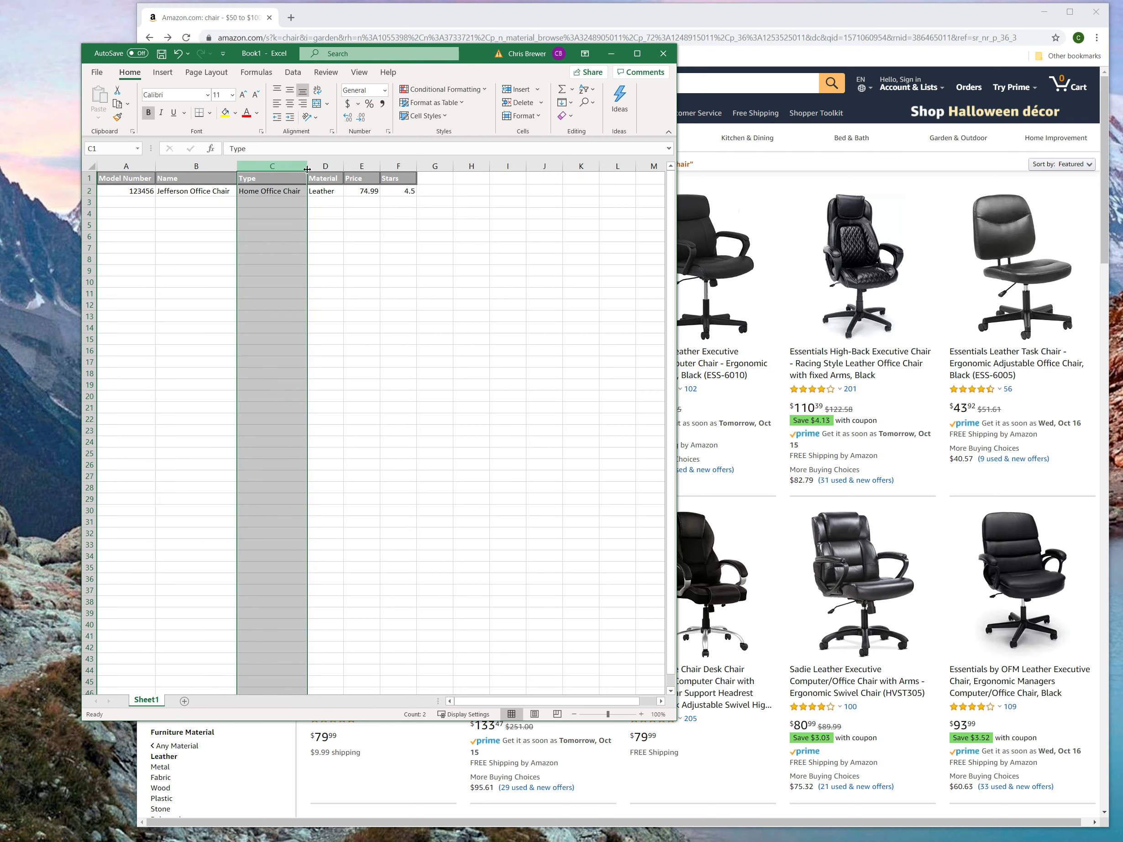
click(326, 166)
click(362, 166)
click(399, 166)
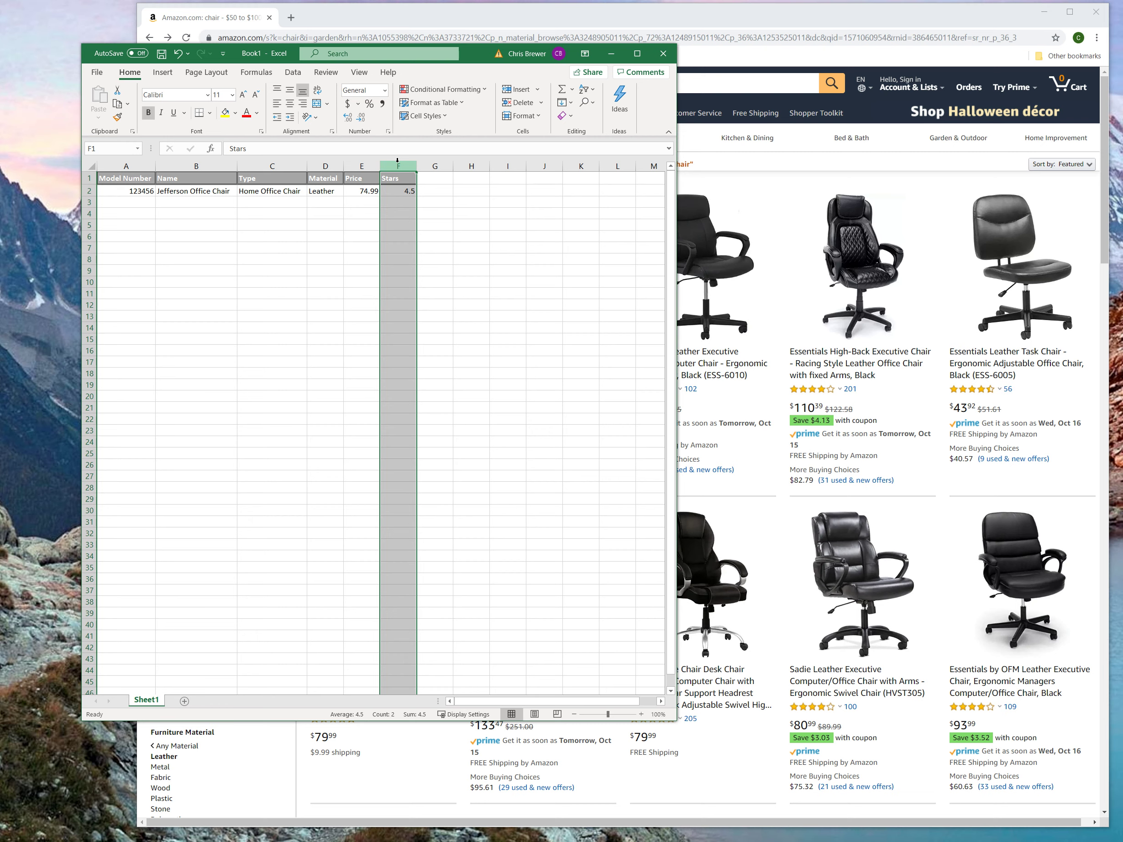
click(581, 15)
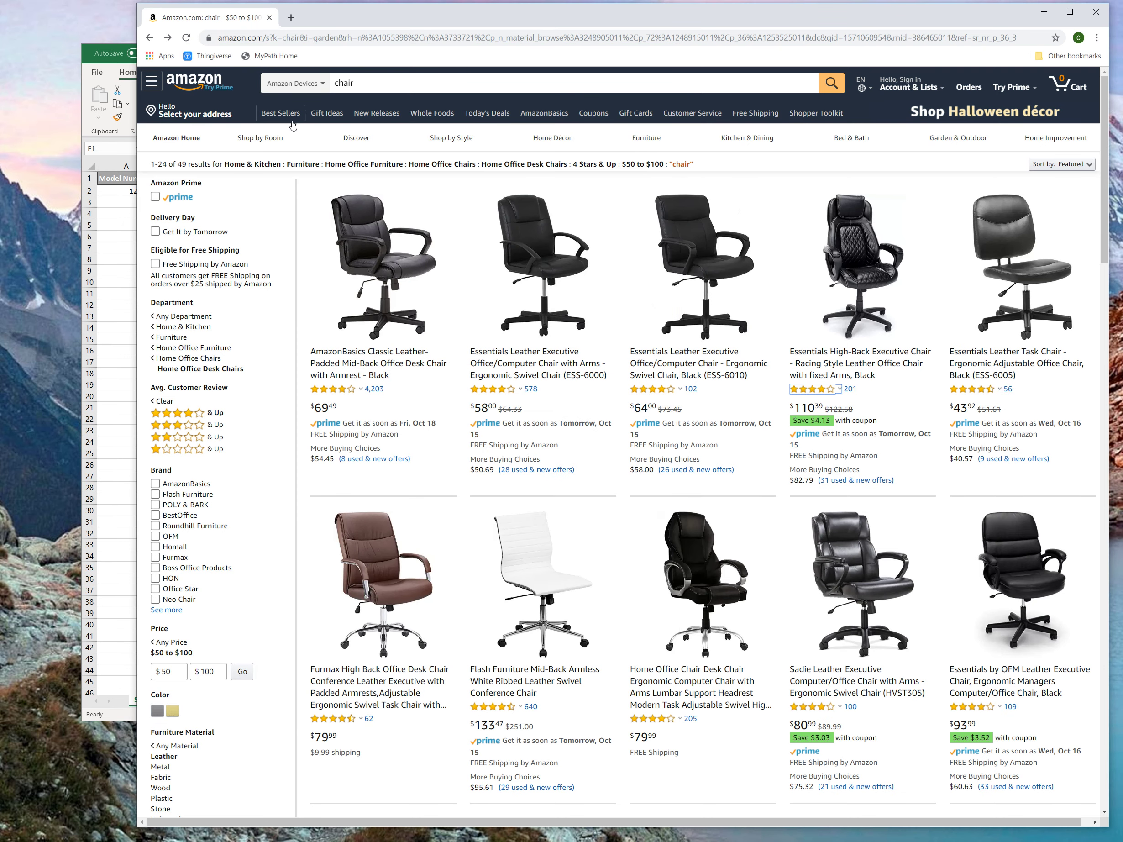